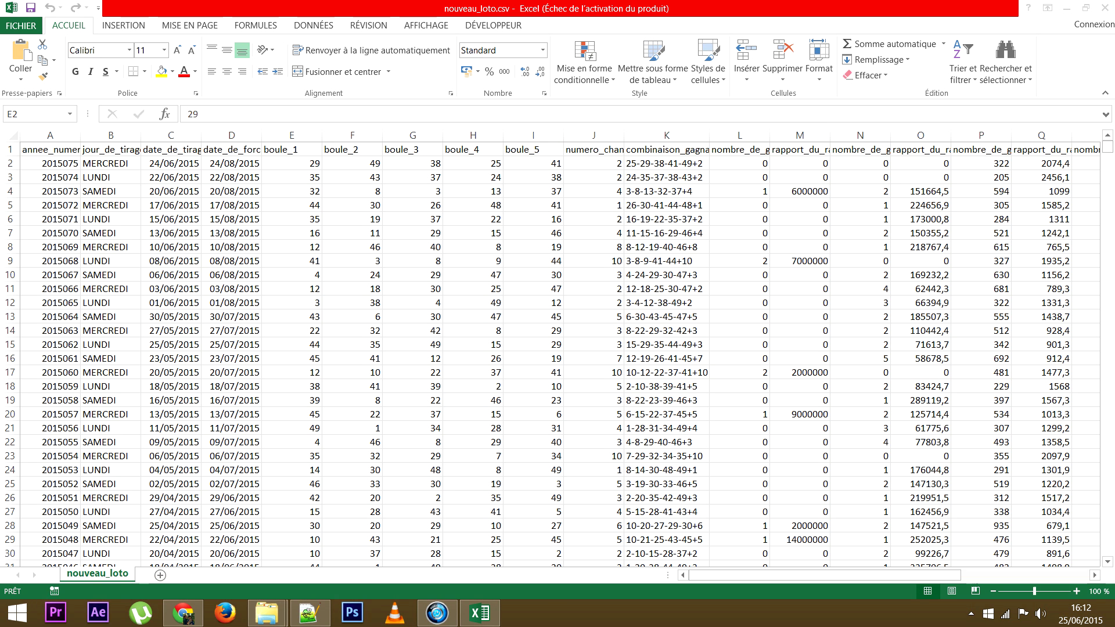
Add a new sheet after nouveau_loto and name it statistiques
click(292, 163)
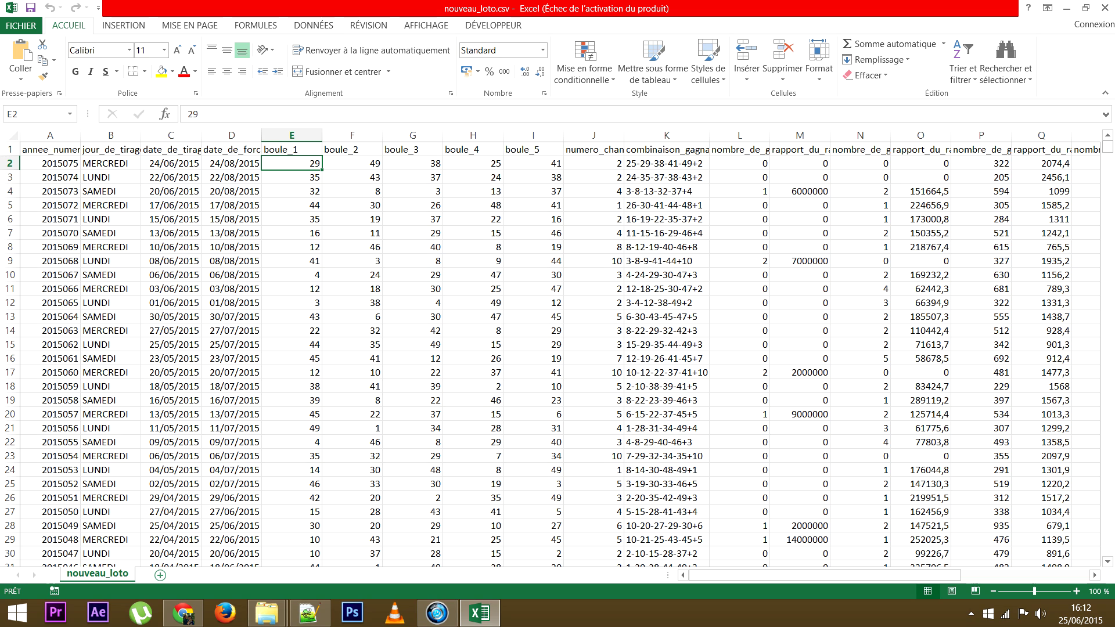
click(160, 574)
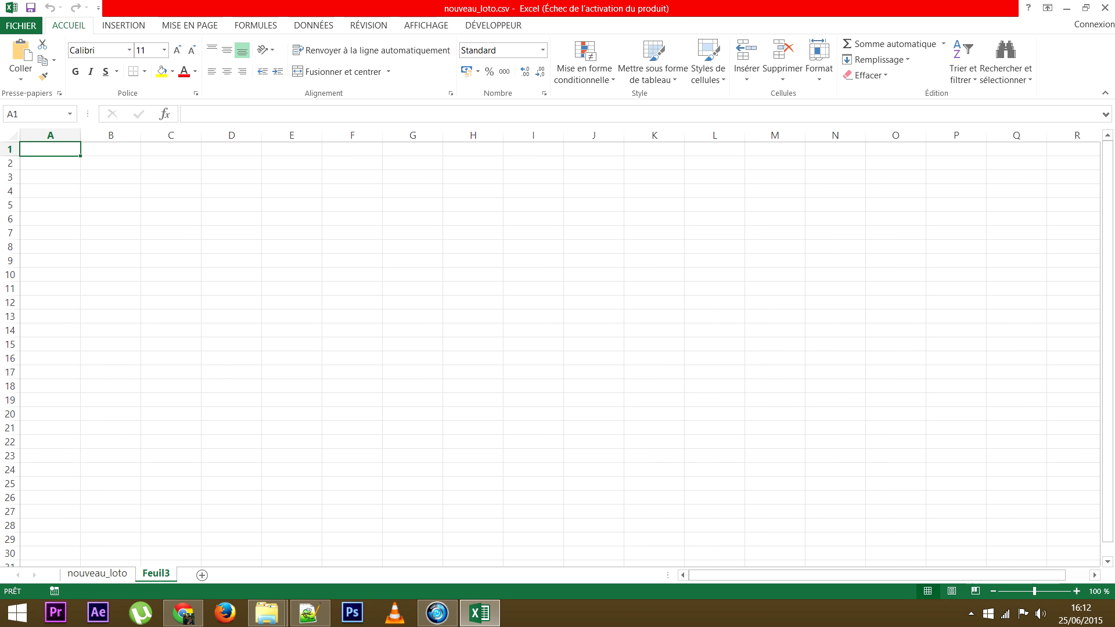
double_click(156, 573)
text(statistiques)
key(Return)
Enter the column heading "Boules" in cell A1
text(Boule)
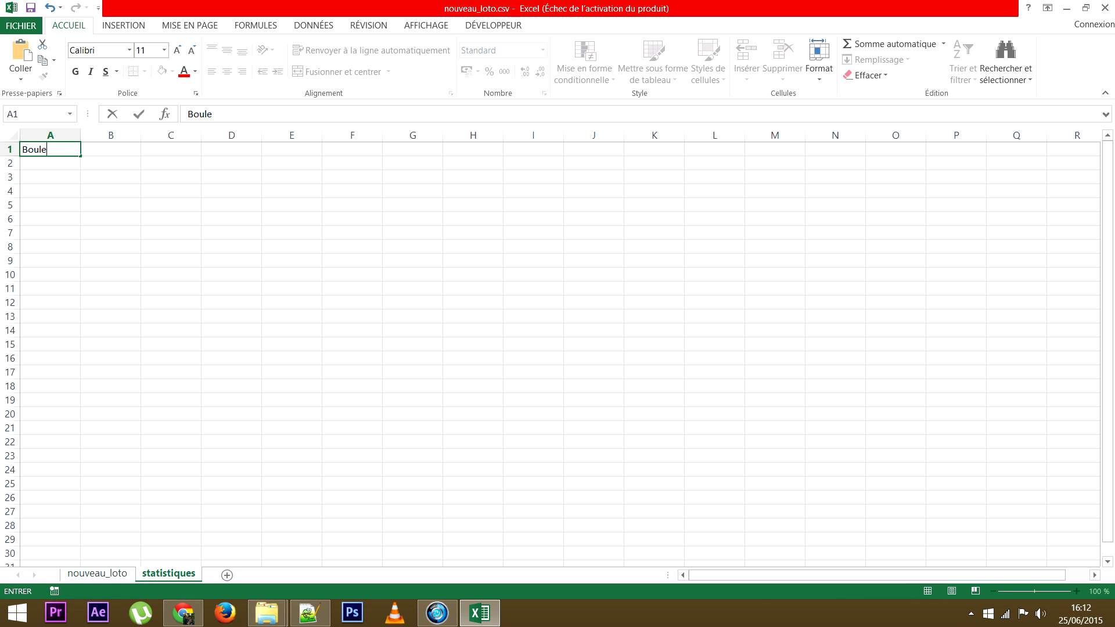
key(Return)
key(Up)
key(F2)
text(s)
key(Return)
Enter the starting ball numbers 1 and 2 in cells A2 and A3
text(1)
key(Return)
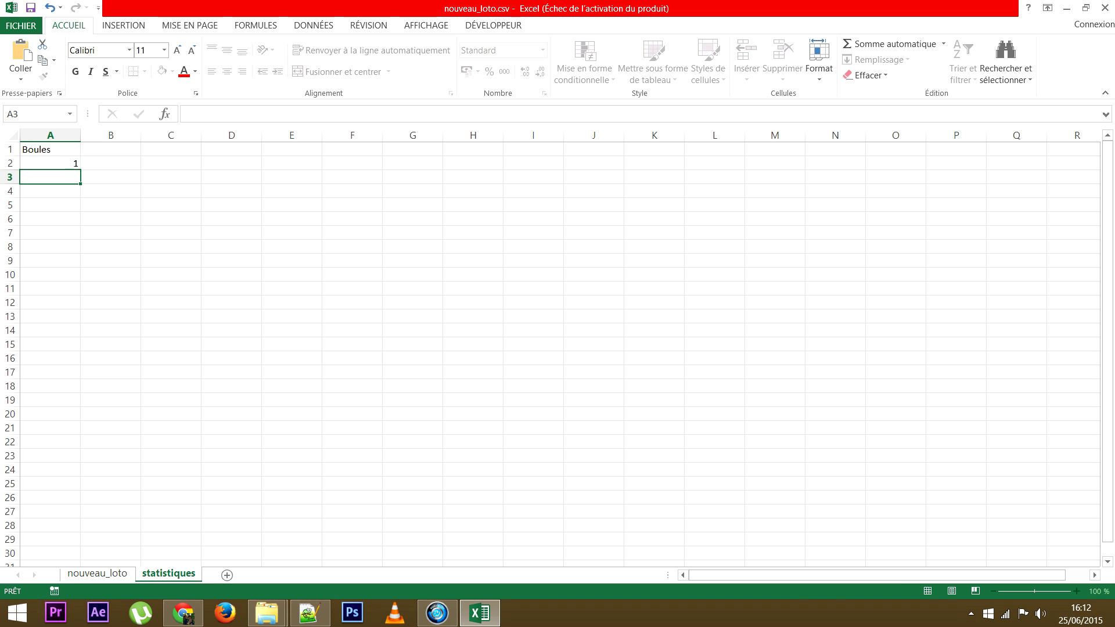
text(2)
key(Return)
key(Return)
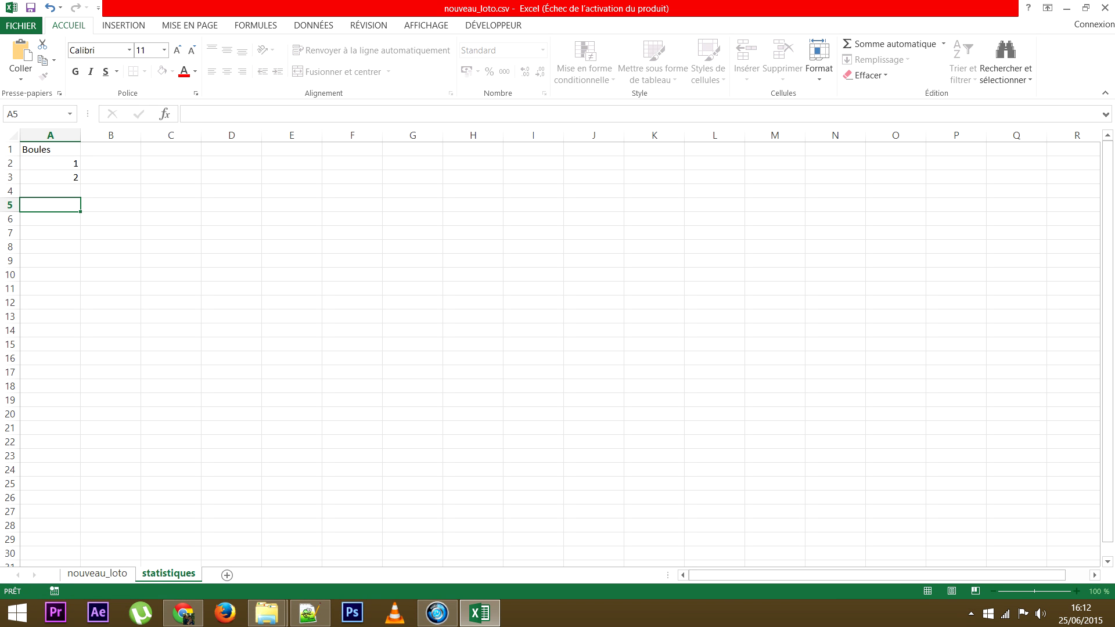
Extend the number series from A2:A3 down to A50, so the Boules column runs from 1 to 49
key(Up)
key(Up)
key(Up)
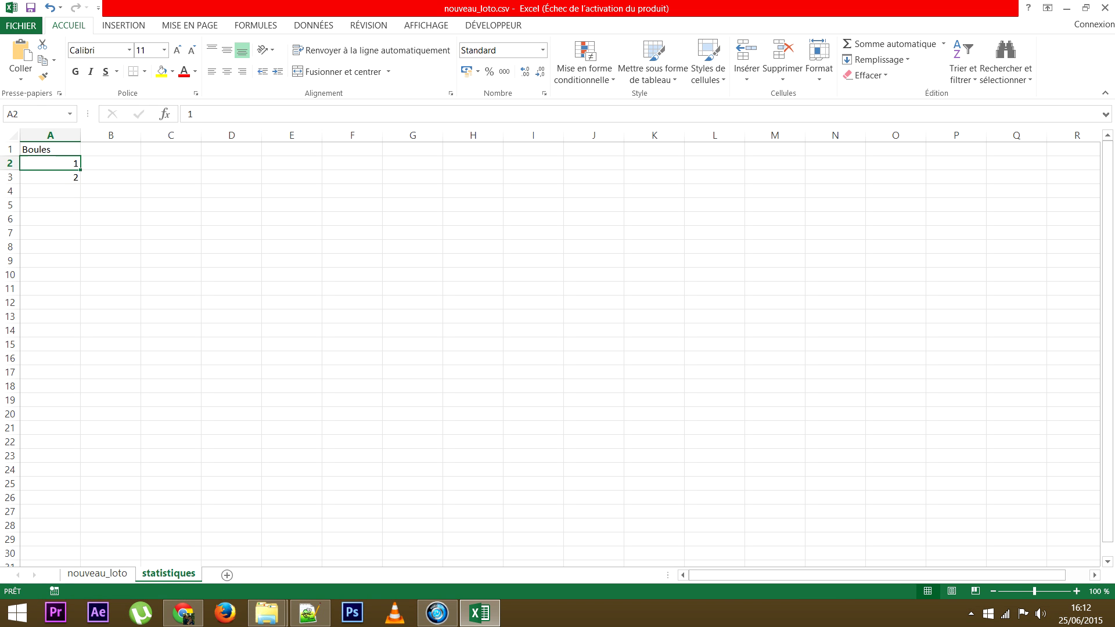
key(shift+Down)
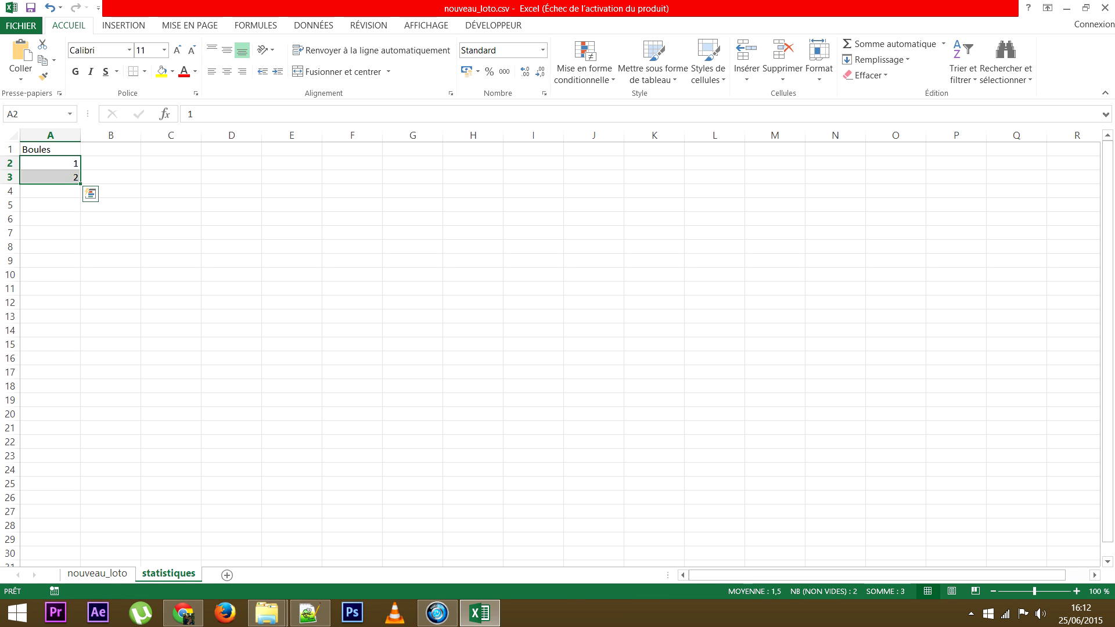
click(50, 205)
click(50, 164)
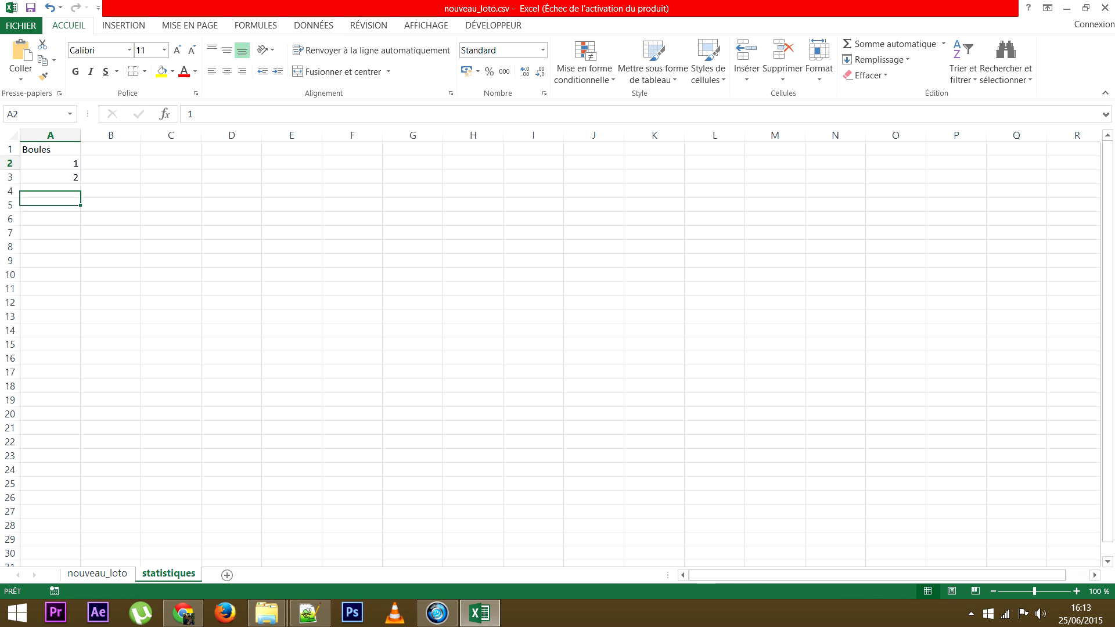
click(50, 177)
click(50, 205)
drag(50, 163, 50, 177)
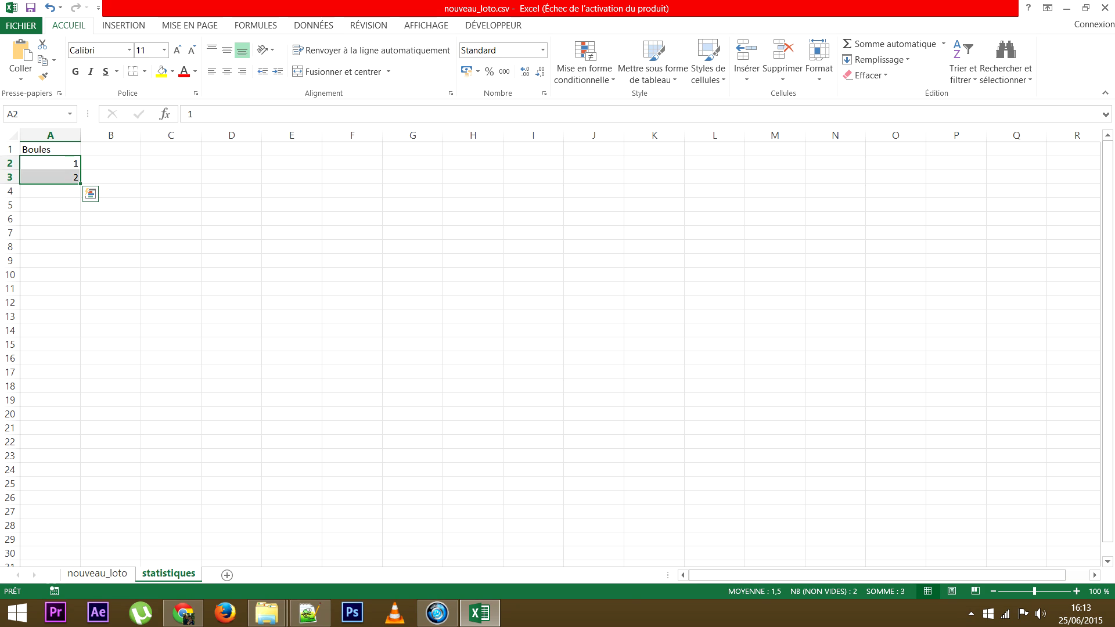
click(50, 205)
drag(49, 164, 50, 177)
drag(81, 184, 80, 516)
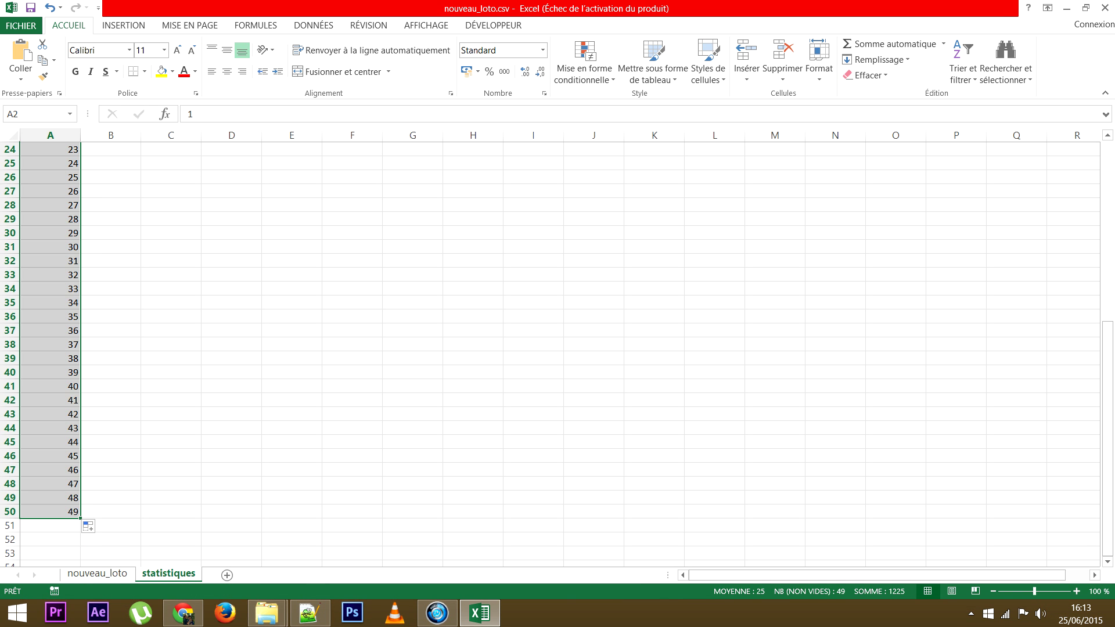
Enter the column heading "nbr de sortie" in cell B1
scroll(110, 354, up, 8)
click(110, 150)
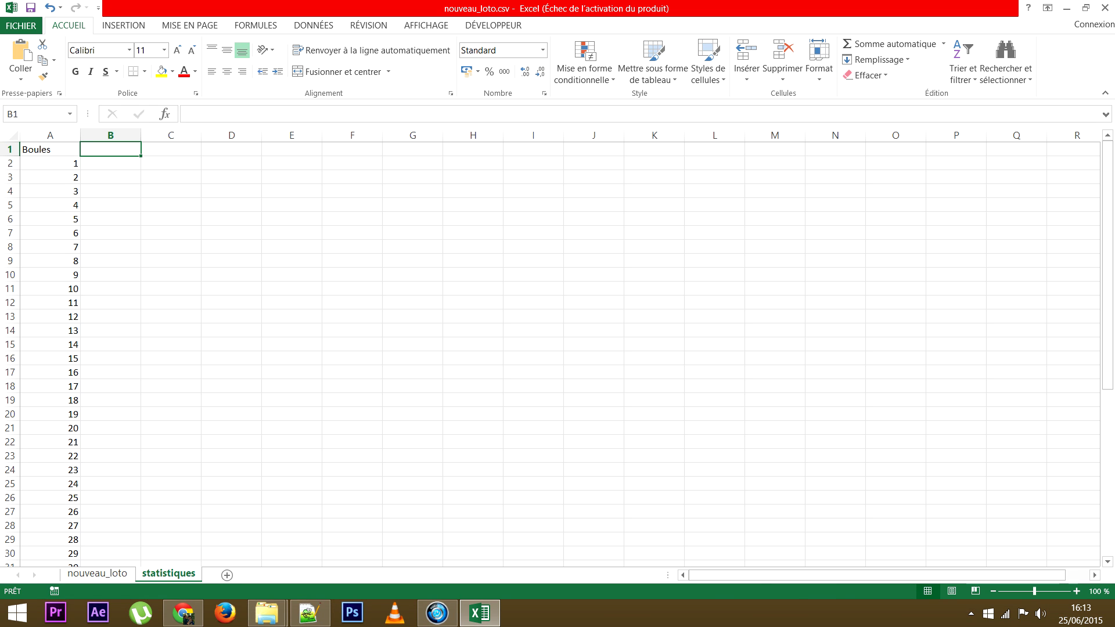
text(nbr de s)
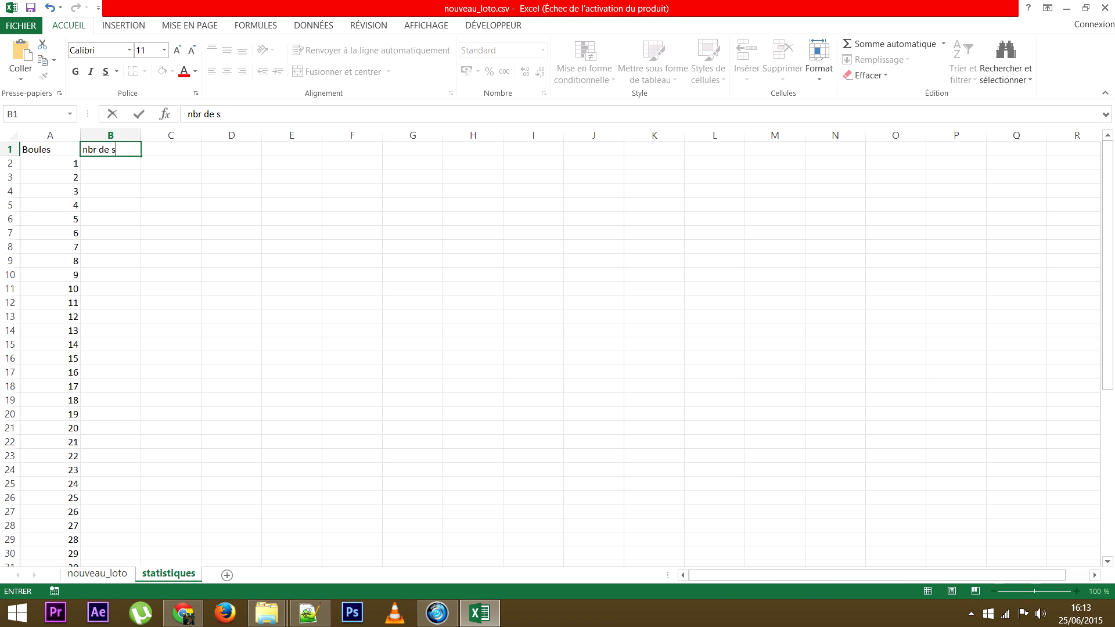
text(ortie)
key(Return)
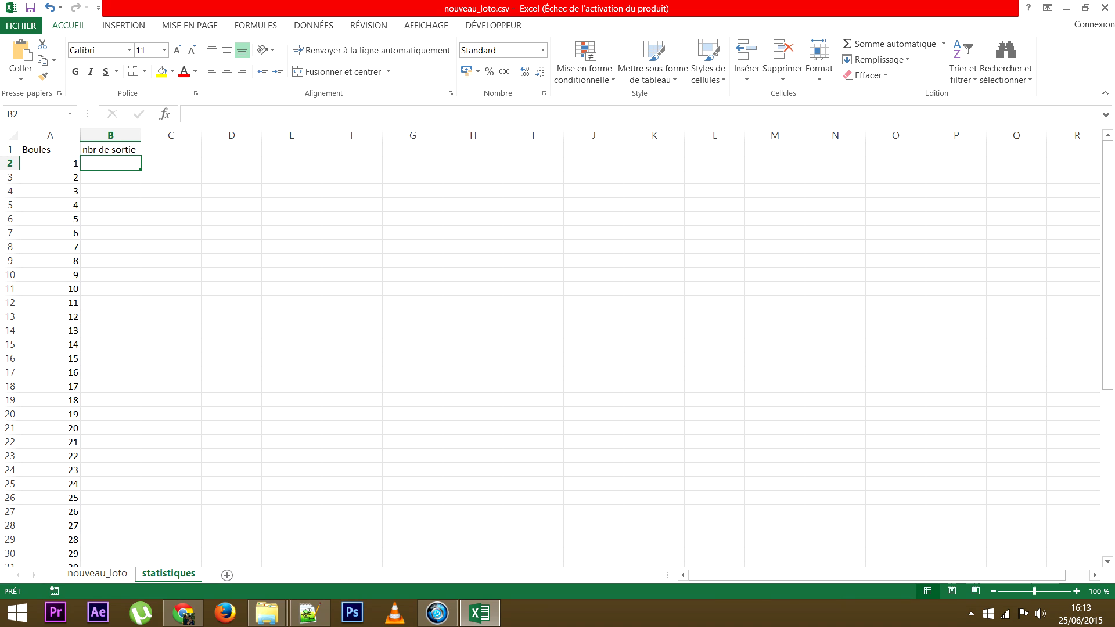
Insert the NB function in B2 to count the numbers in range A2:A10
click(255, 26)
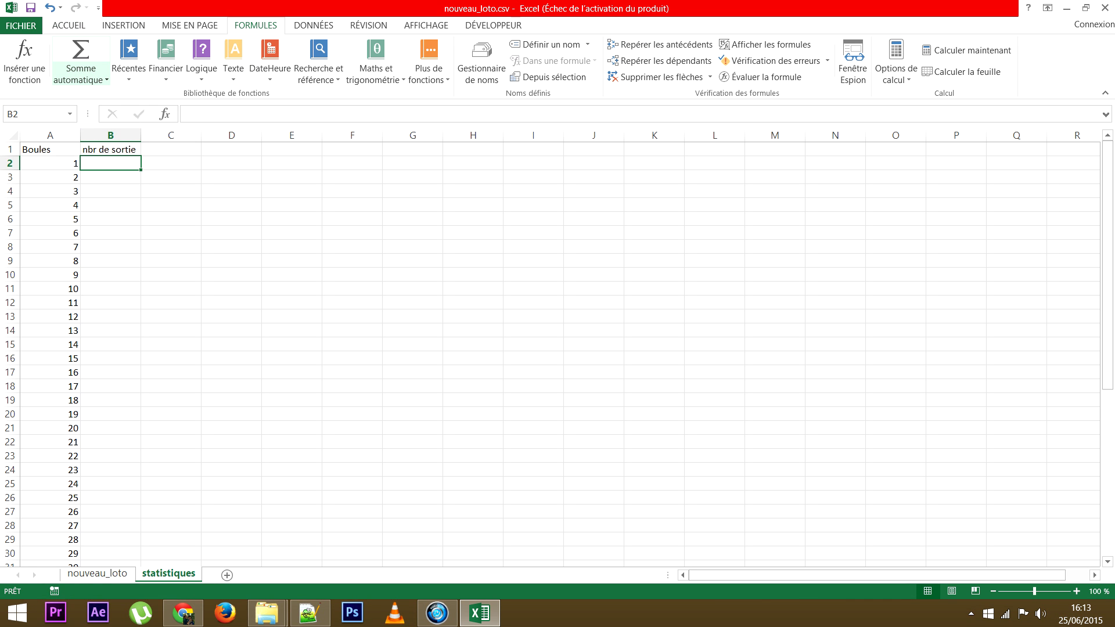
click(80, 79)
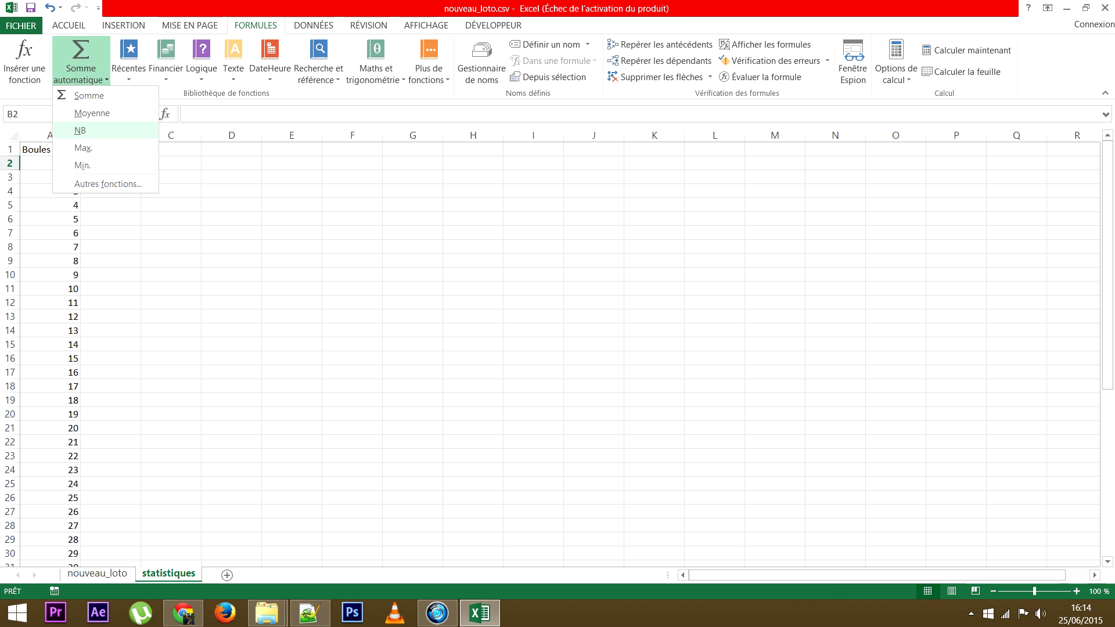
click(80, 130)
drag(58, 163, 58, 275)
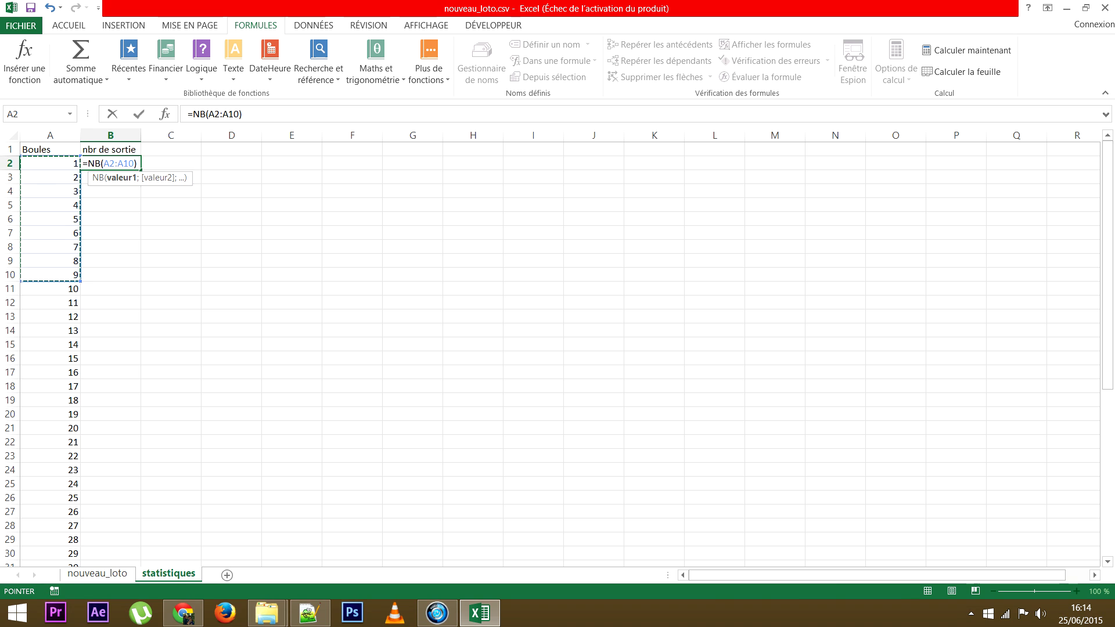
key(Return)
Clear A5 to test the count, undo that deletion, and delete the NB formula from B2
click(50, 204)
key(Delete)
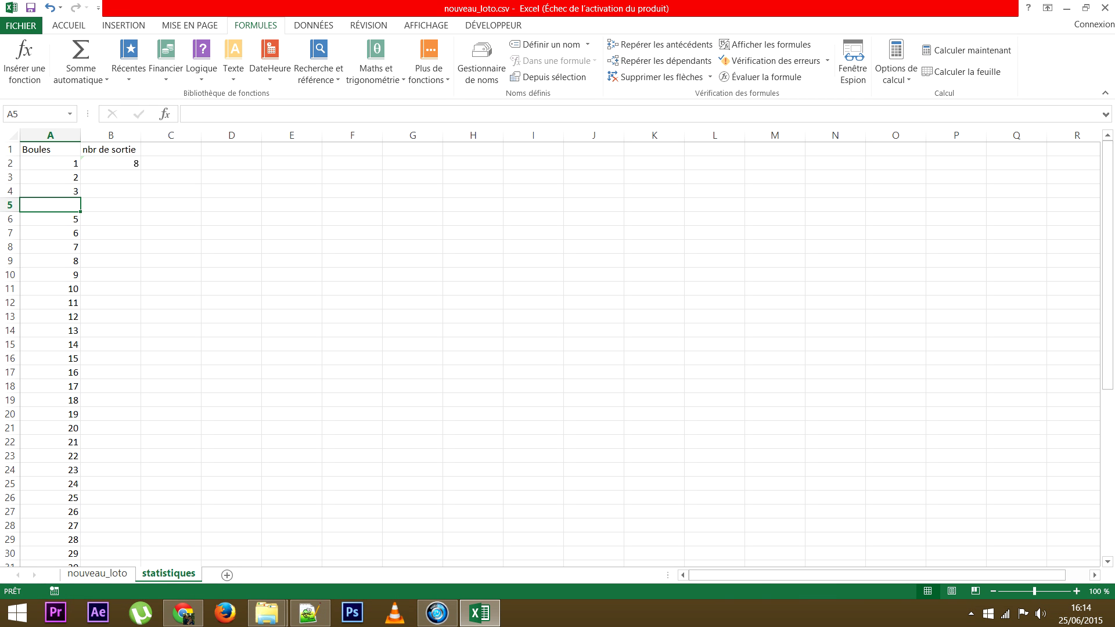
key(ctrl+z)
click(111, 163)
key(Delete)
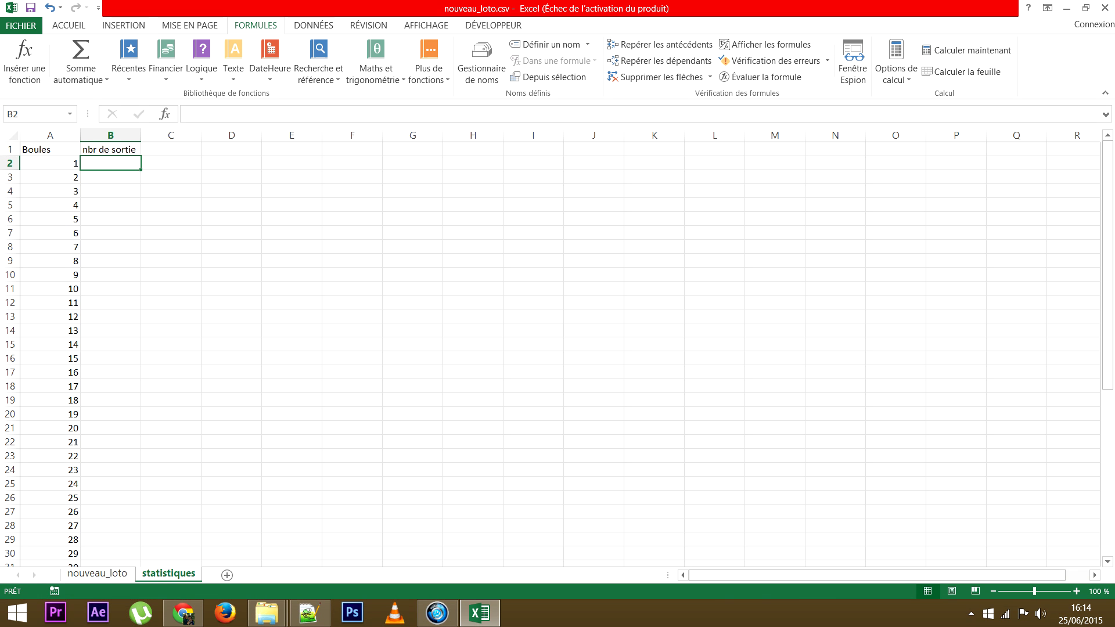
Insert the NB.SI function in B2, choosing it from the list of all functions
click(24, 58)
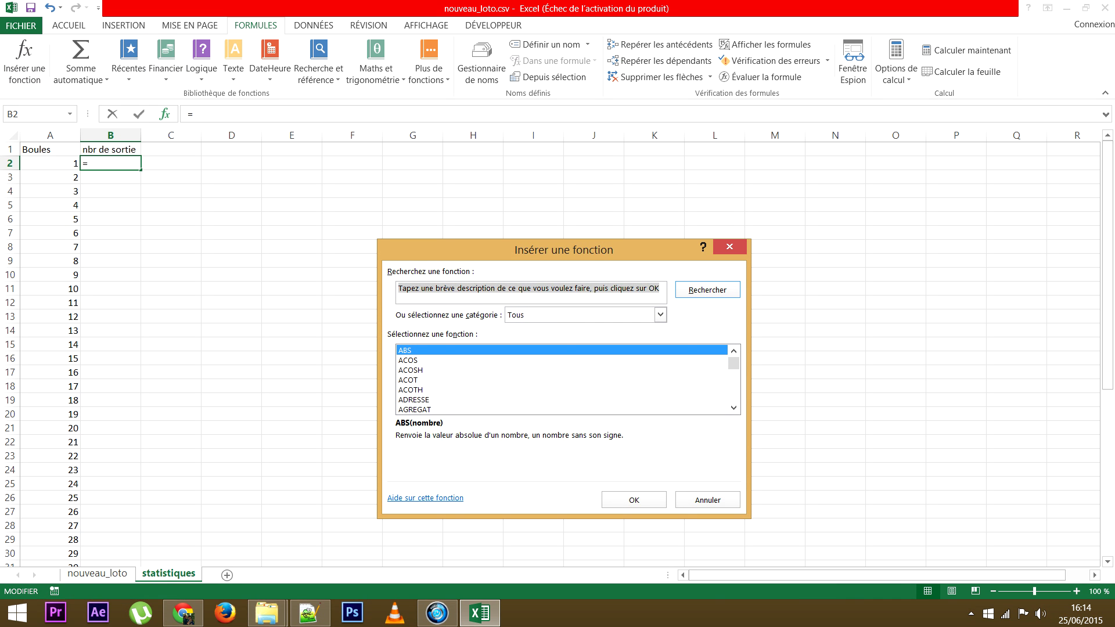
click(660, 314)
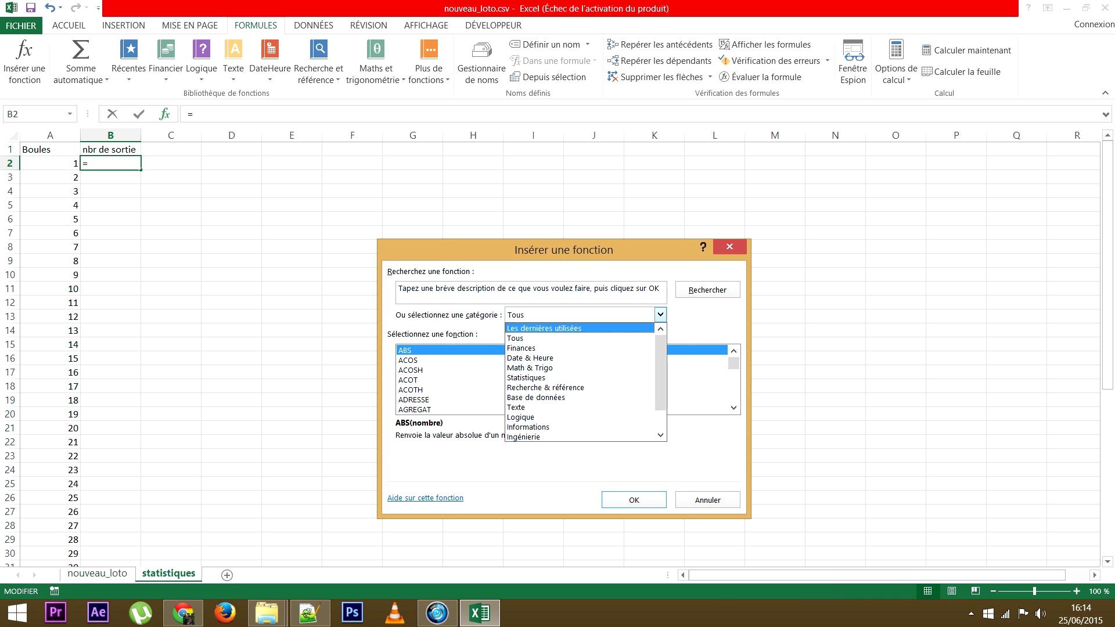
click(586, 338)
click(545, 380)
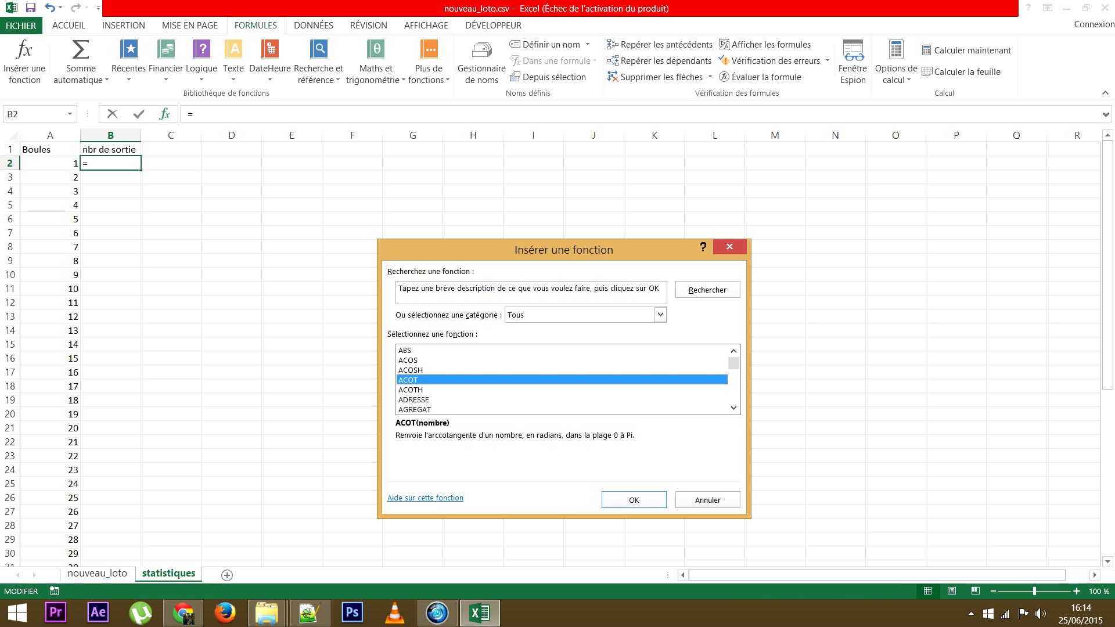
text(nb)
scroll(563, 380, down, 4)
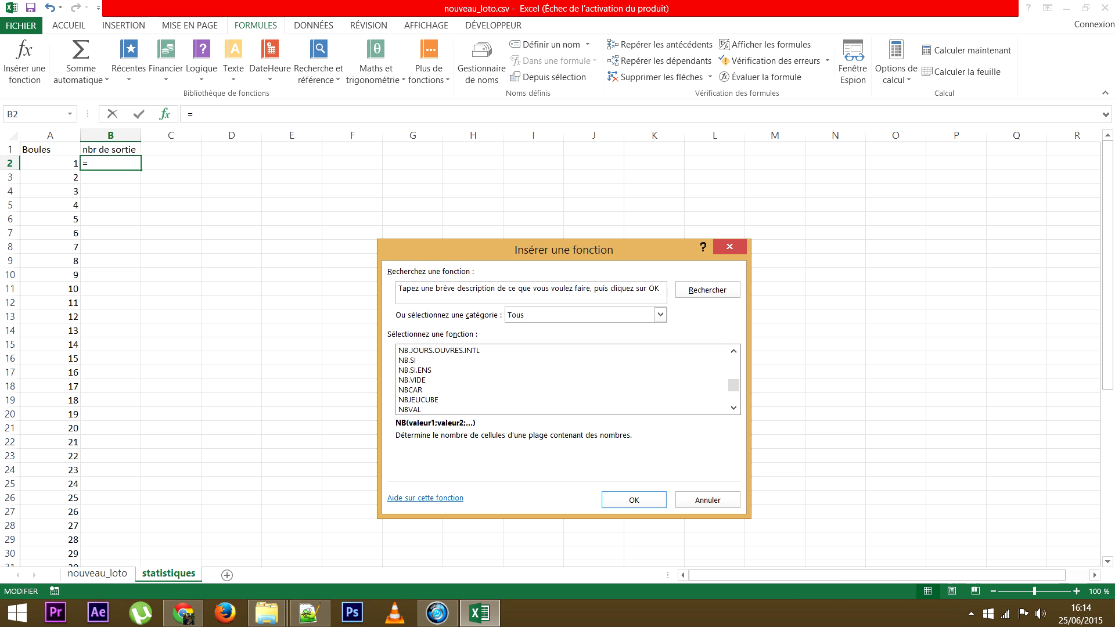
click(441, 361)
click(442, 350)
key(Down)
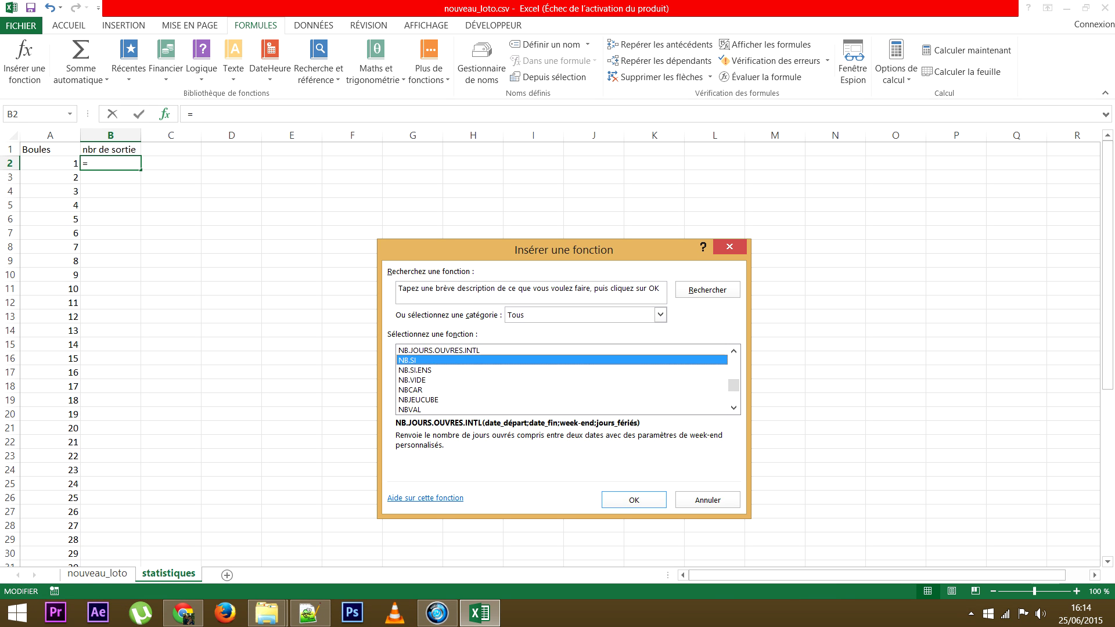
key(Return)
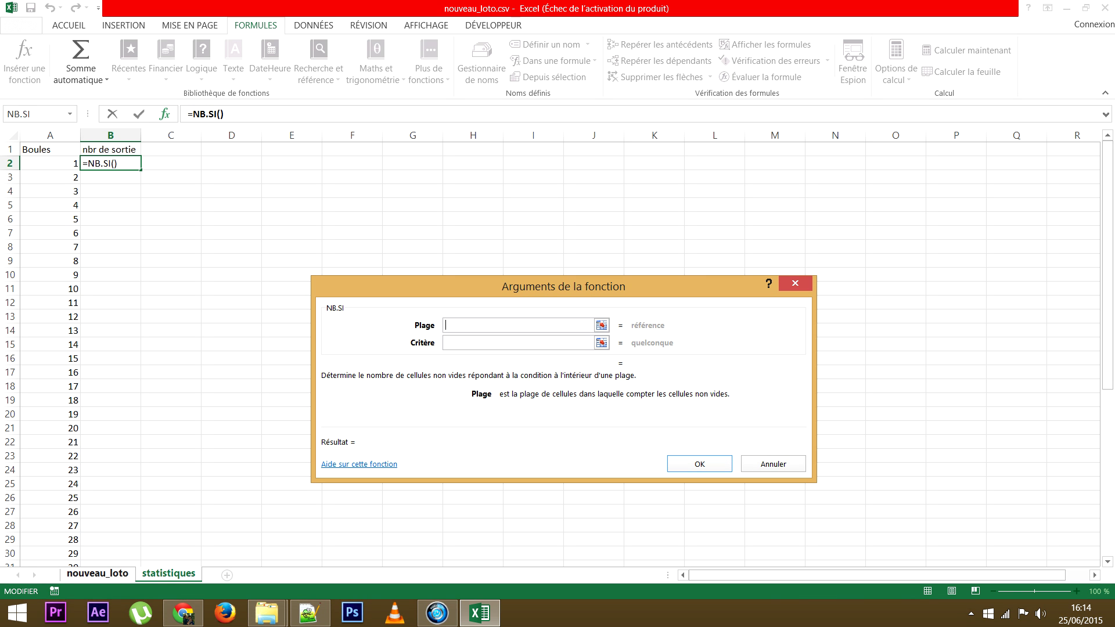
Set NB.SI's range to columns E:I of the nouveau_loto sheet and its criterion to A2, and confirm the formula
click(97, 573)
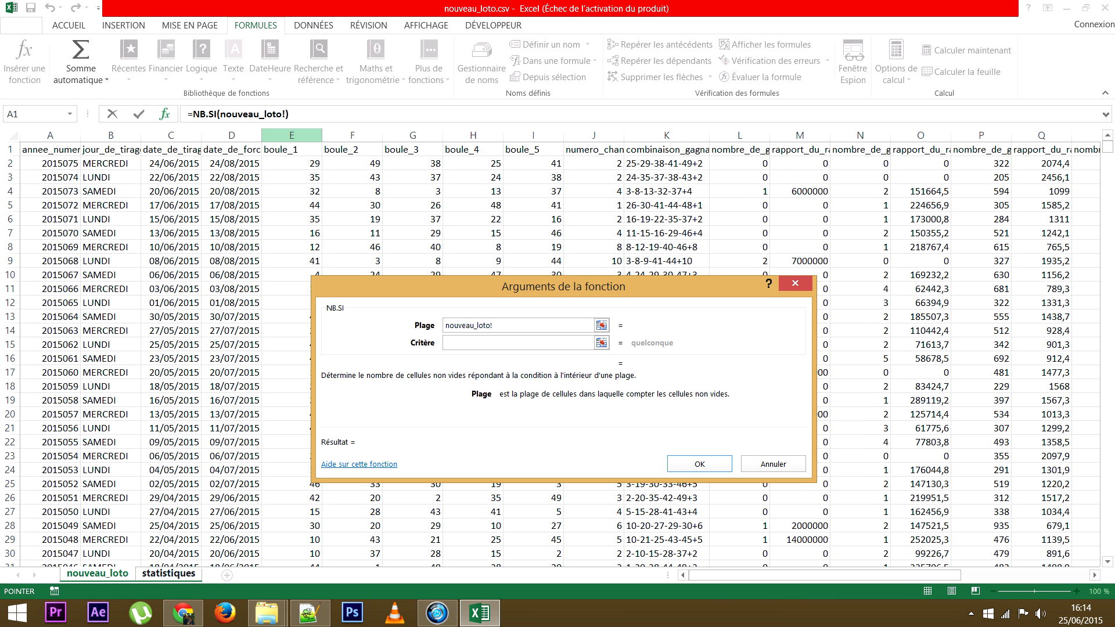
drag(292, 135, 533, 136)
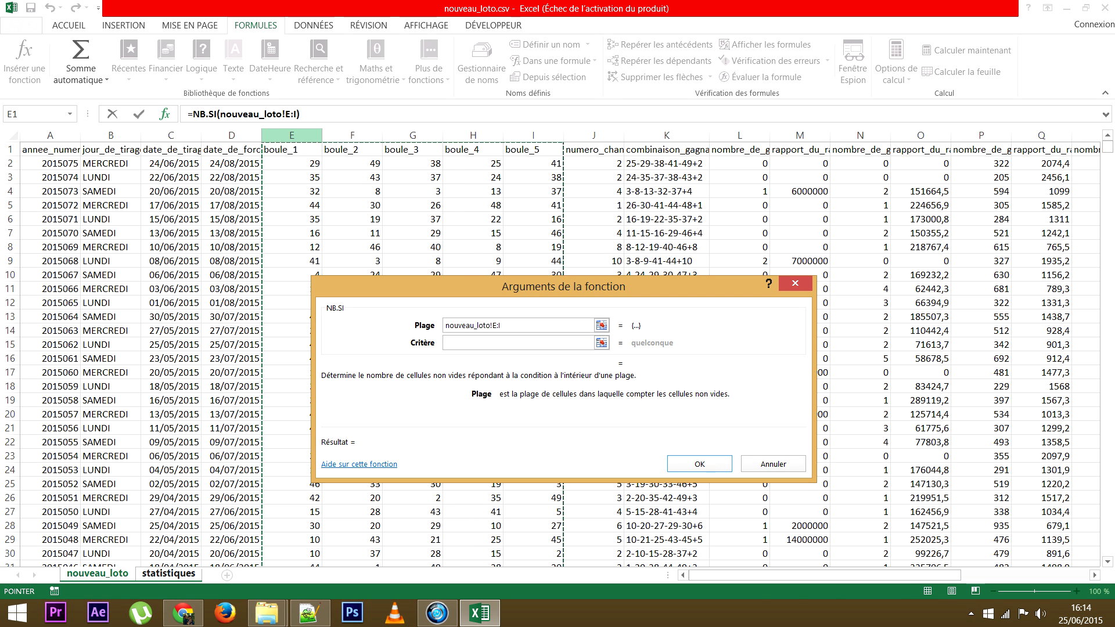
drag(291, 135, 533, 136)
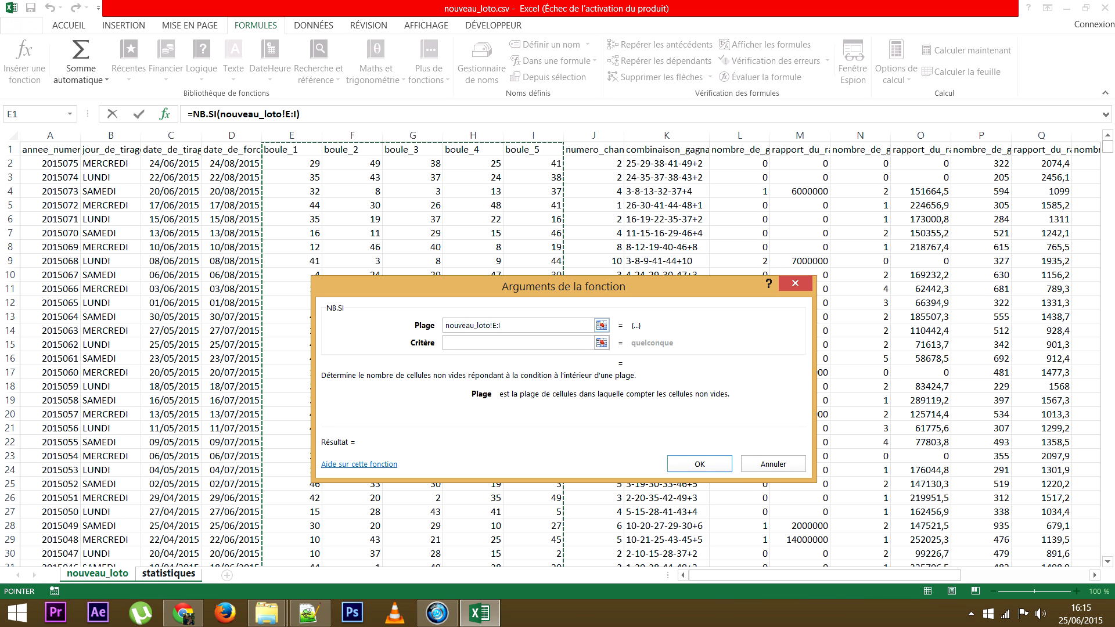
key(Tab)
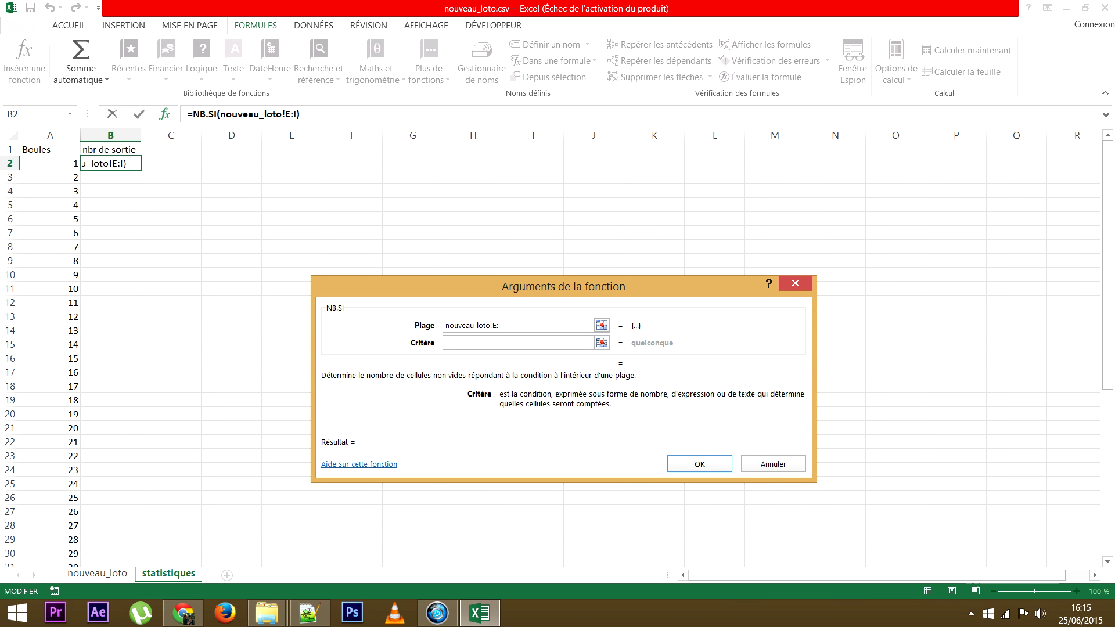
text(A2)
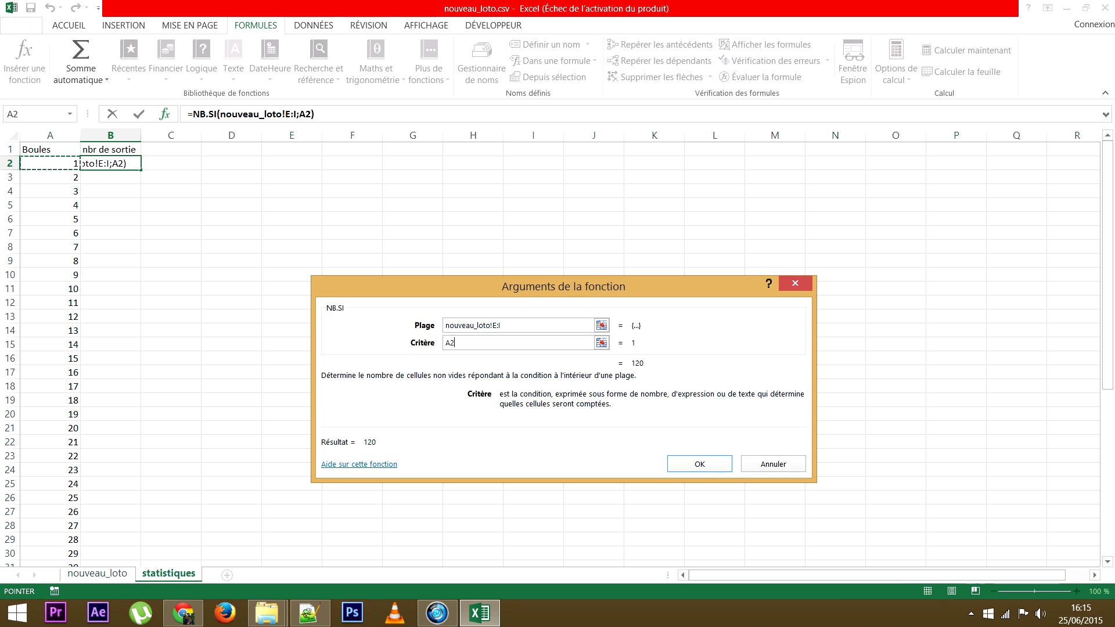
click(700, 464)
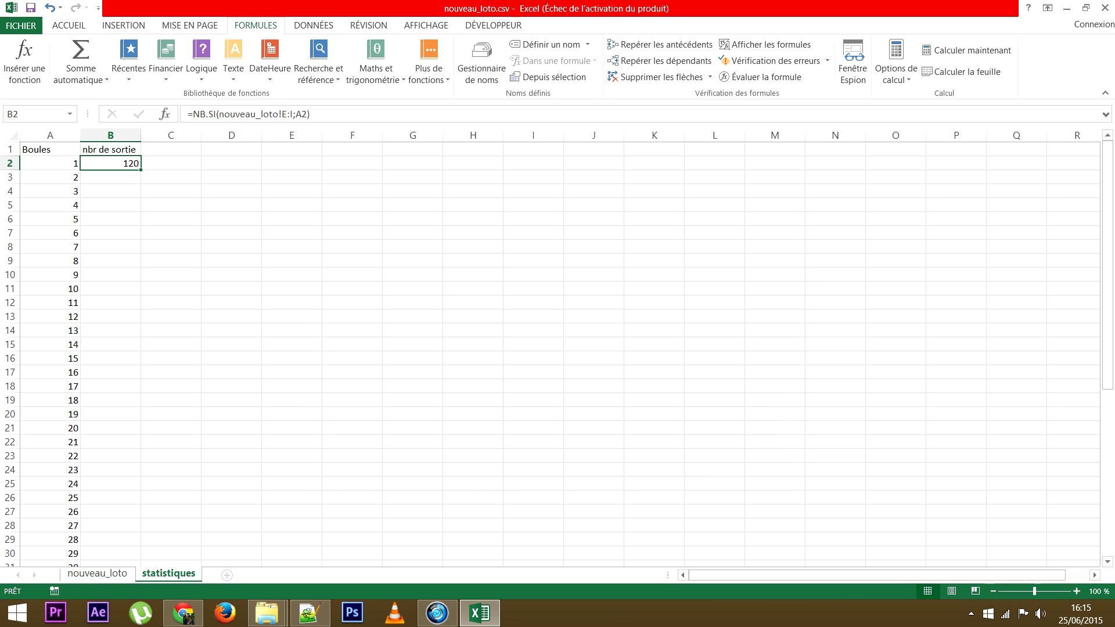
Fill the NB.SI formula from B2 down to B50 for all 49 balls and check the filled column
click(51, 164)
click(111, 164)
mouse_move(141, 170)
mouse_down()
mouse_move(141, 324)
mouse_move(140, 168)
mouse_up()
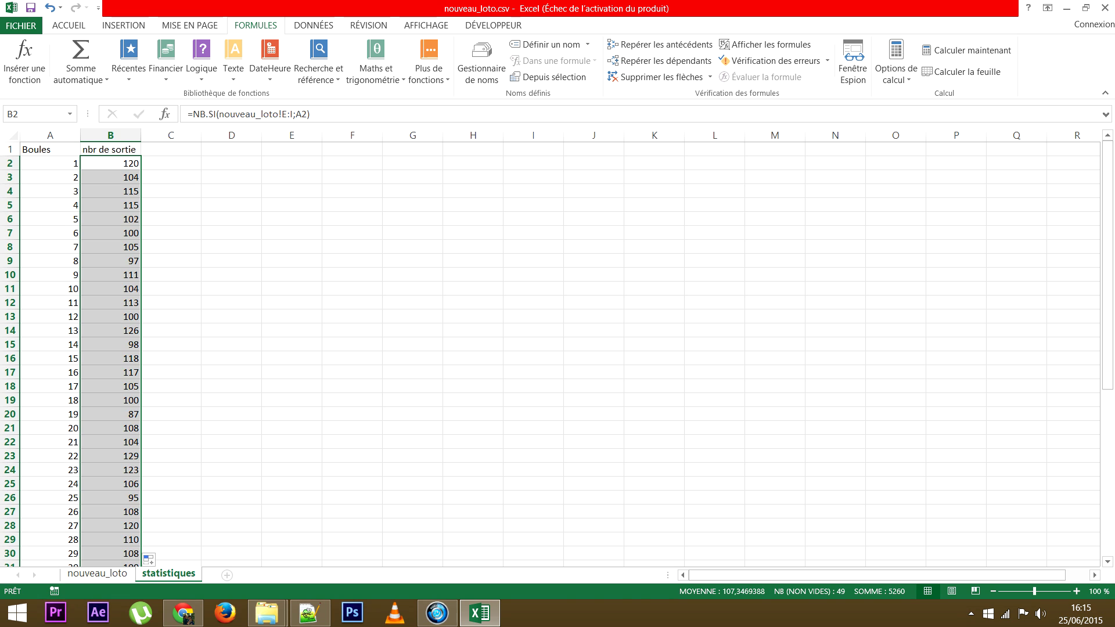
scroll(557, 354, down, 12)
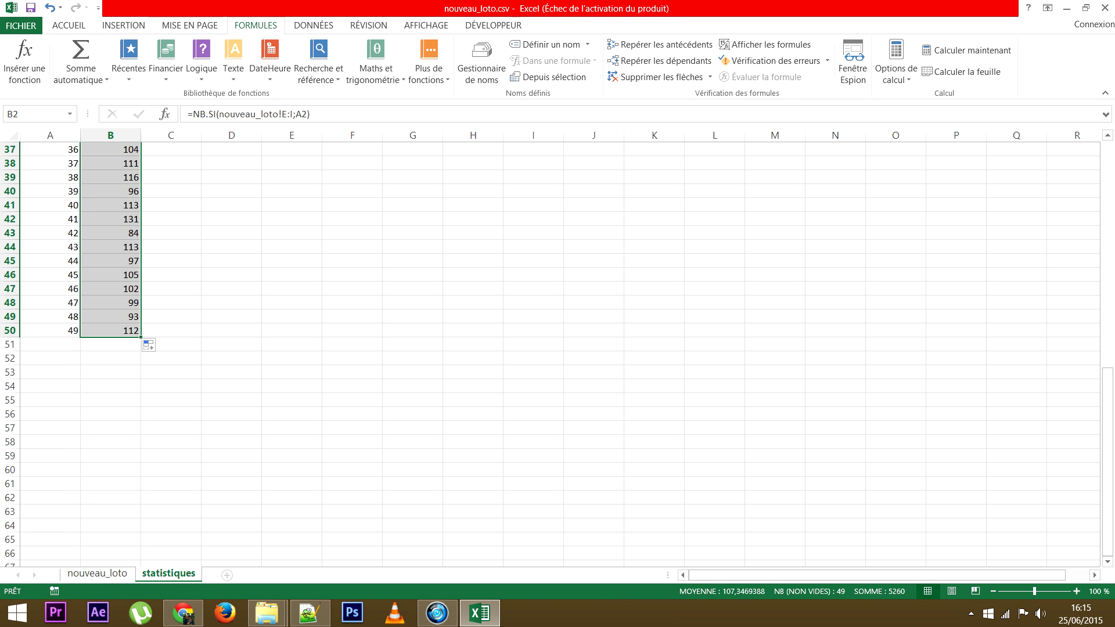
scroll(558, 354, up, 12)
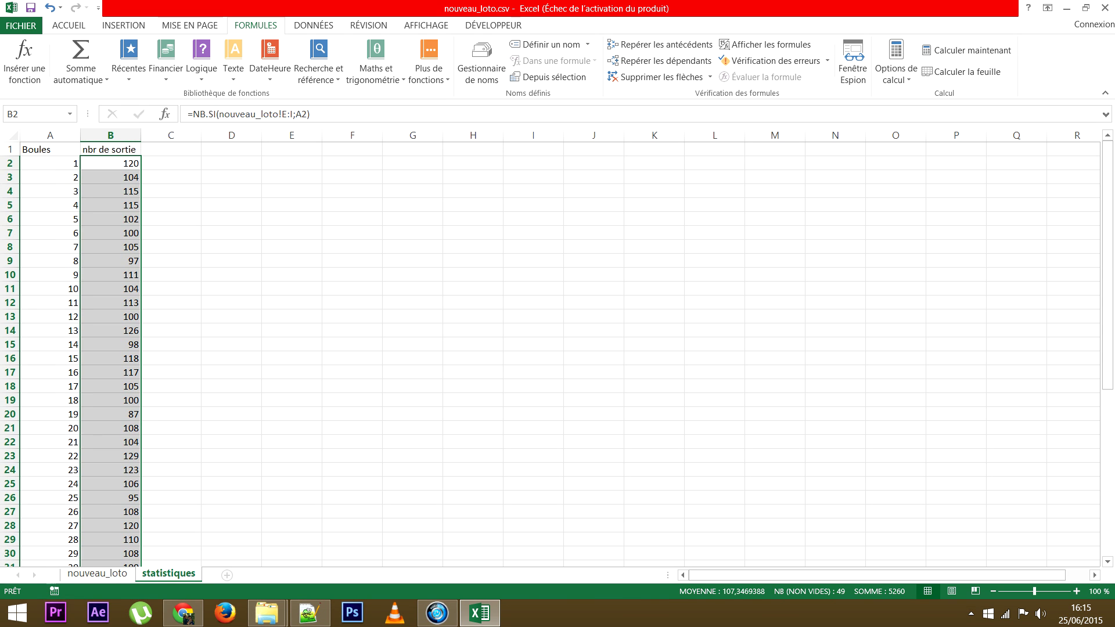
Enter the header "nbr de sortie %" in C1 and widen column C to fit it
click(171, 149)
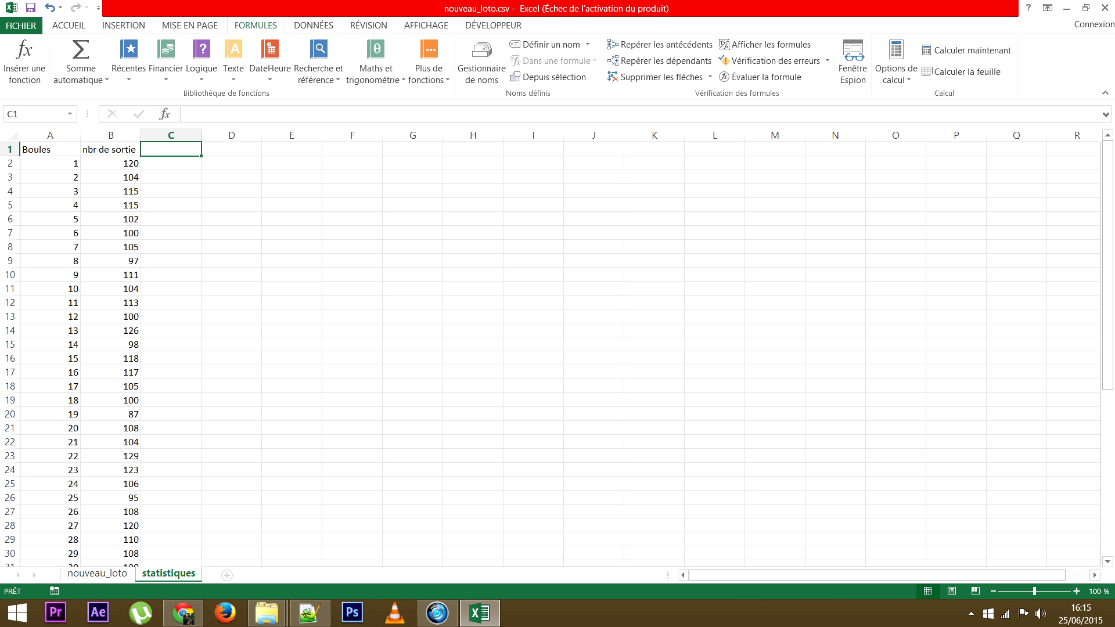
text(nbr)
key(BackSpace)
text(r de sortie)
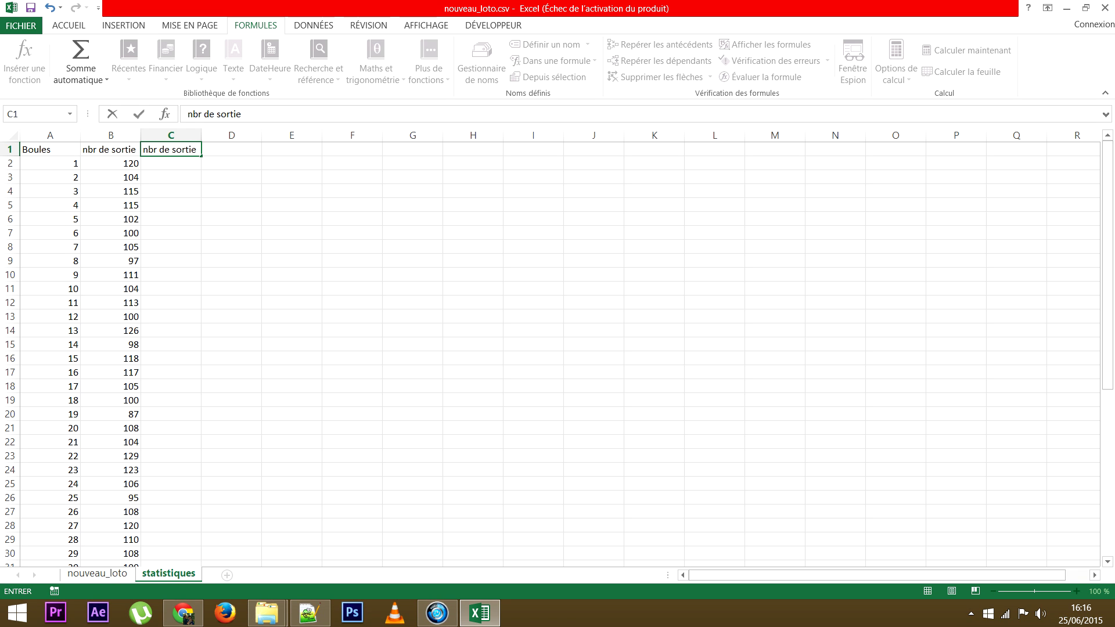
text( %)
key(Return)
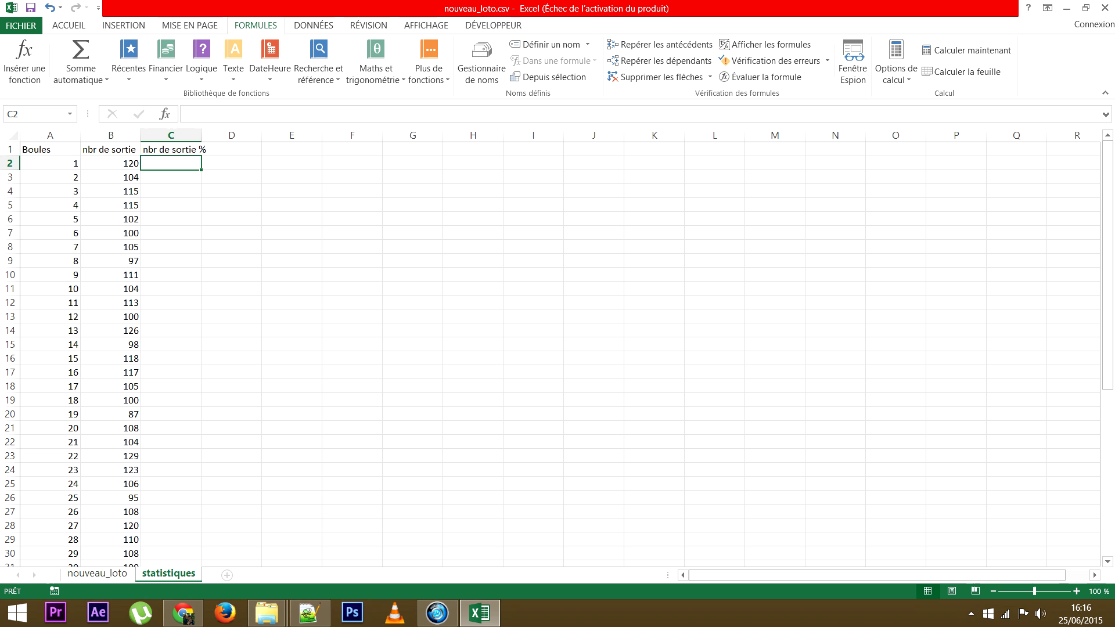
drag(200, 135, 214, 135)
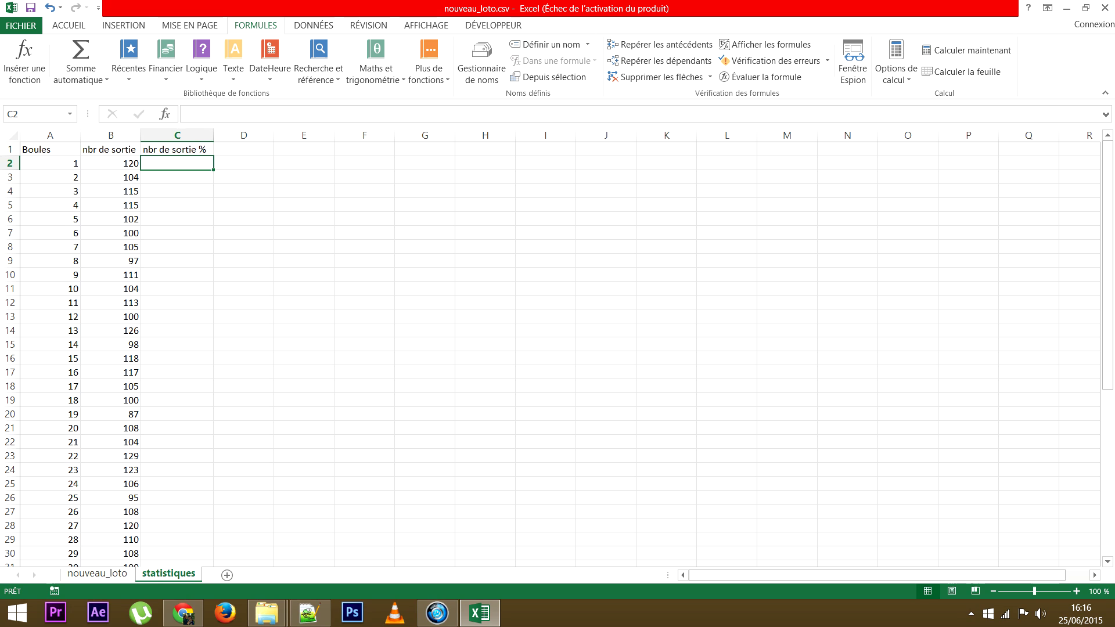
Enter the formula =B2/SOMME(B:B) in C2 to get the first ball's share of all draws
text(=)
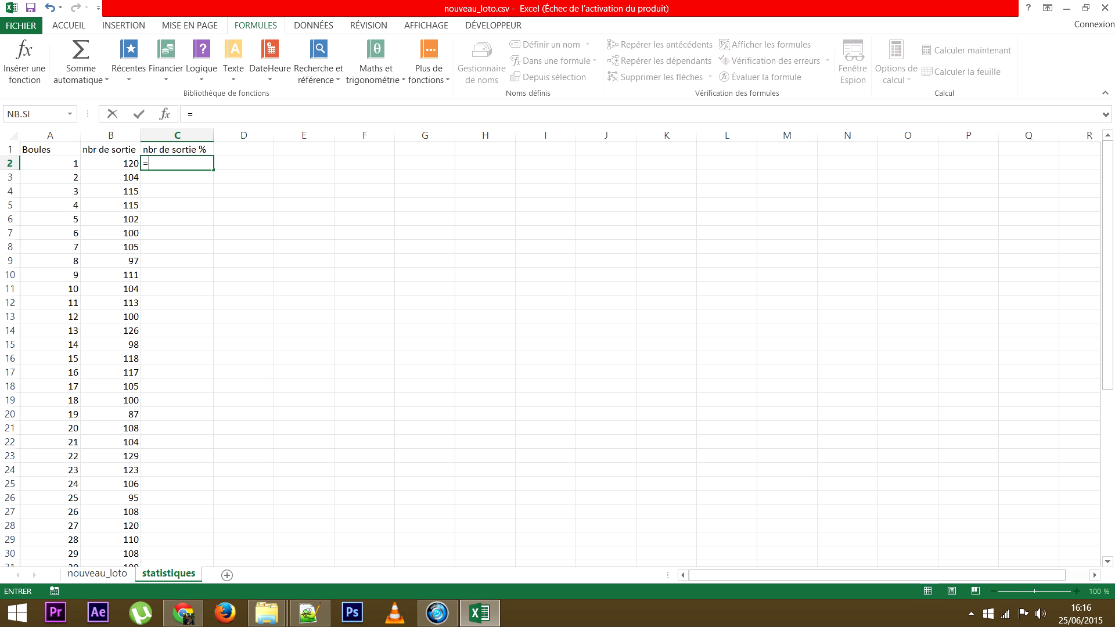
click(50, 163)
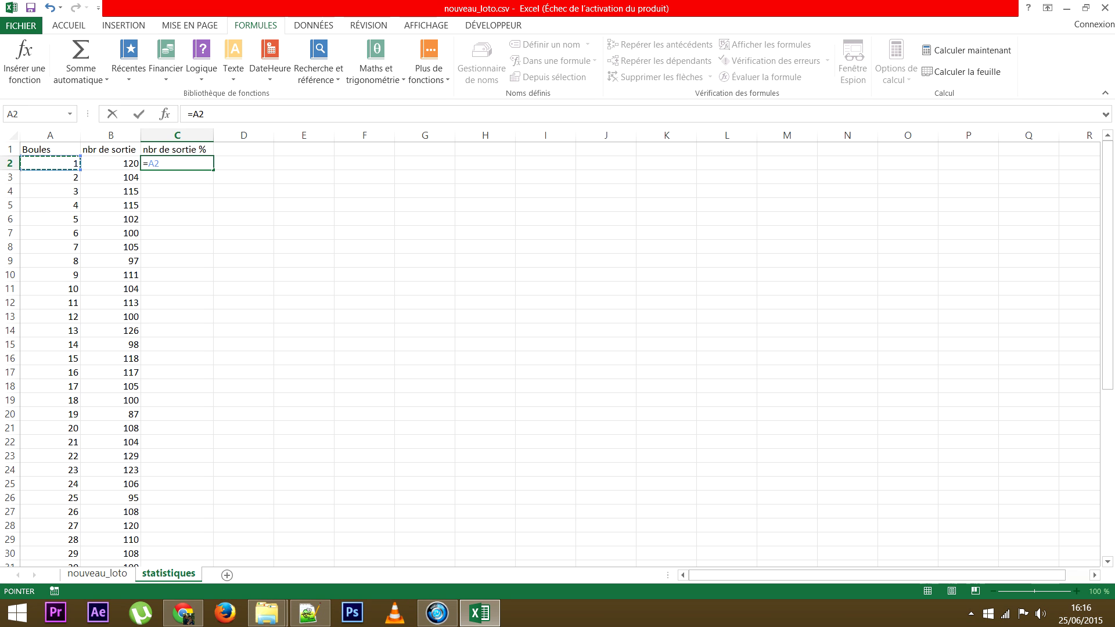
click(110, 163)
text(/)
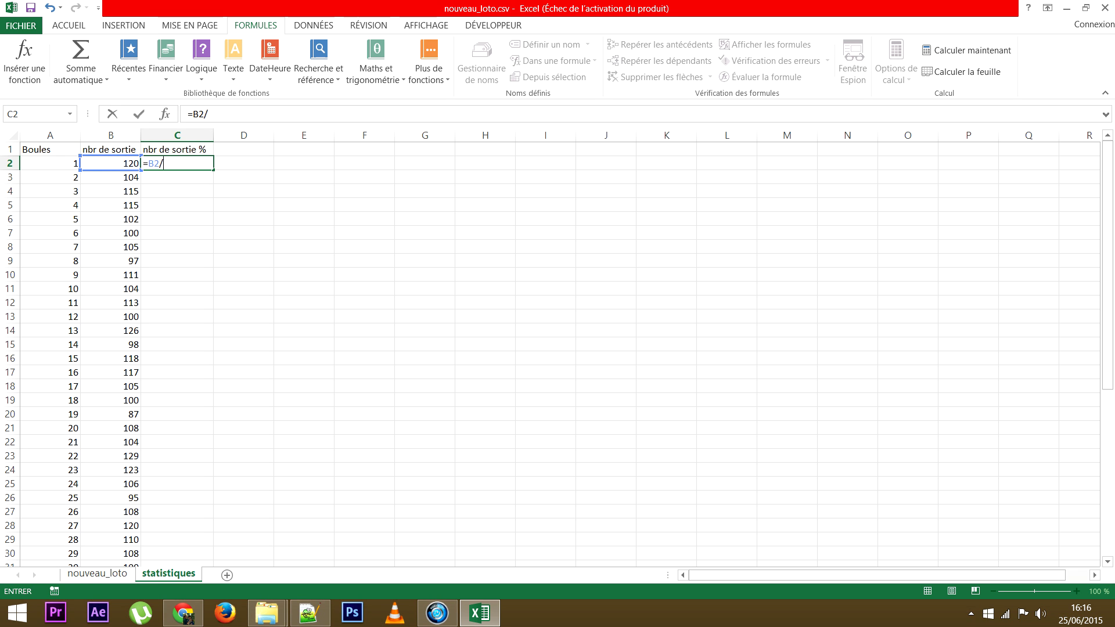
text(()
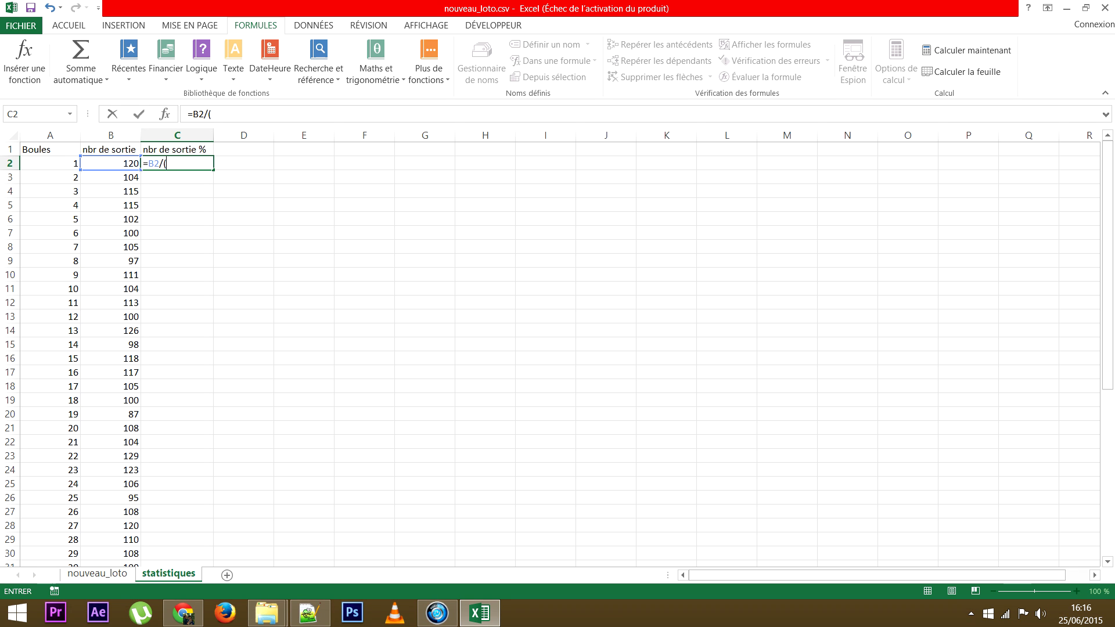
key(BackSpace)
text(somme)
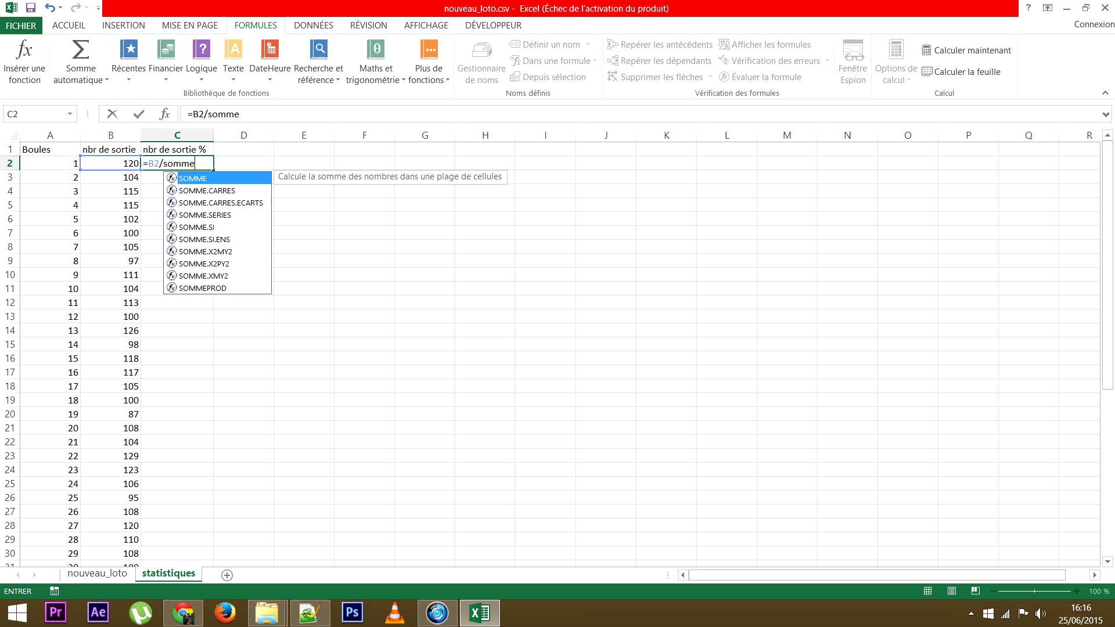
text(()
click(110, 135)
text())
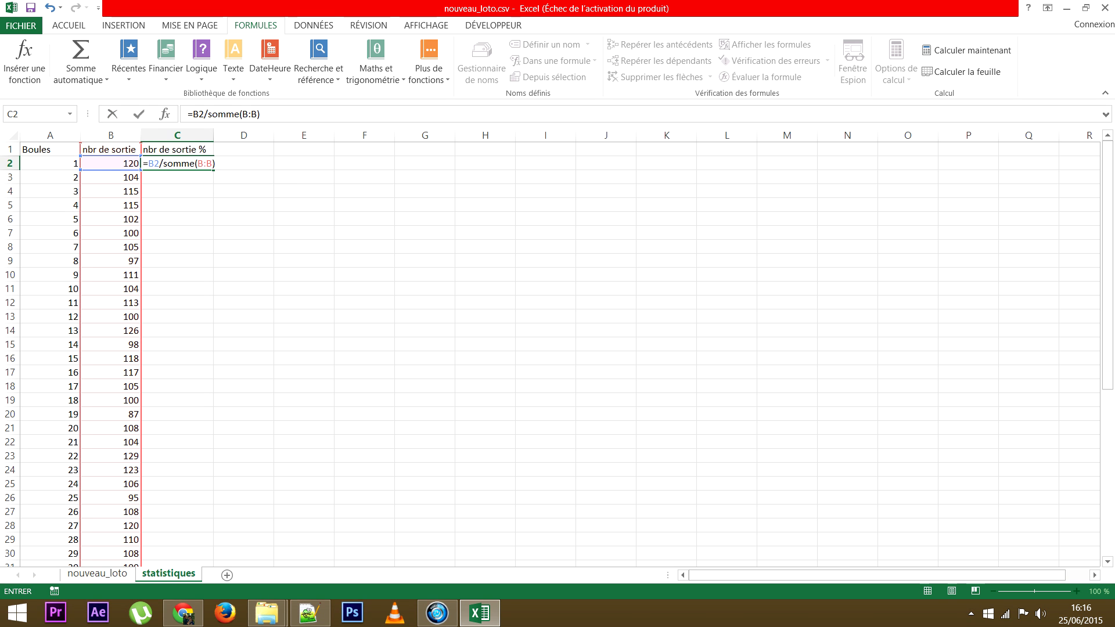
key(Return)
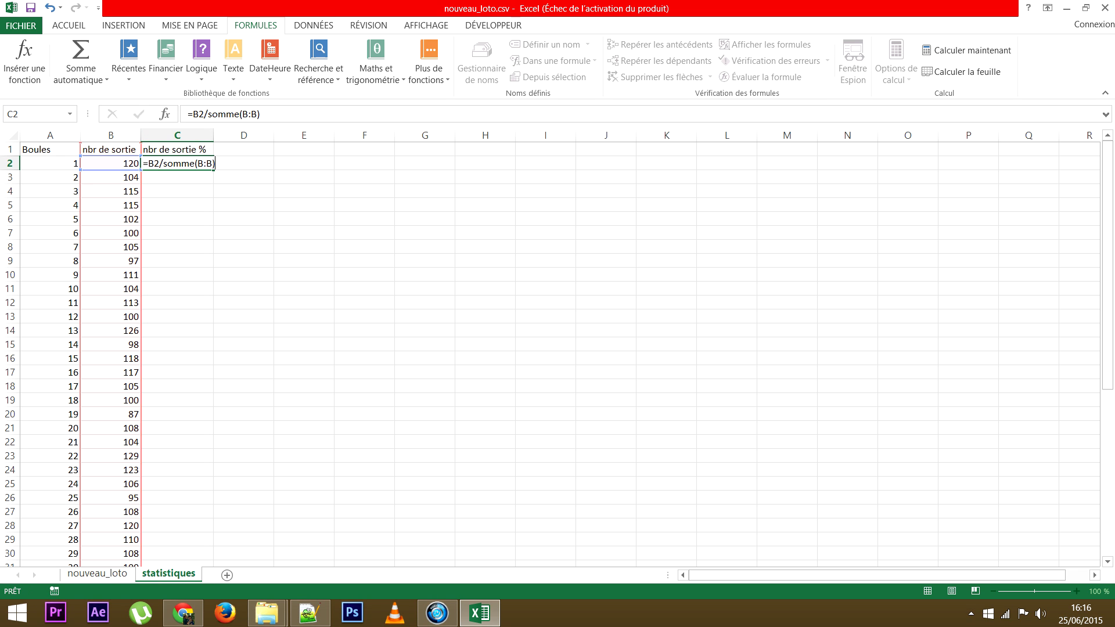
Format C2 as a percentage with two decimal places
click(177, 163)
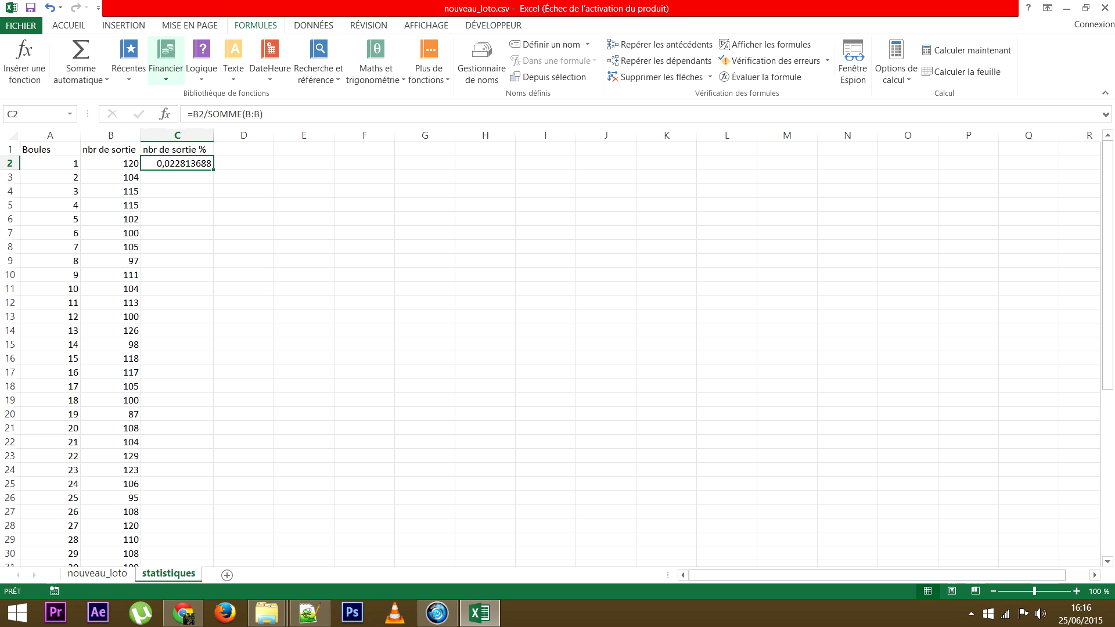
click(69, 26)
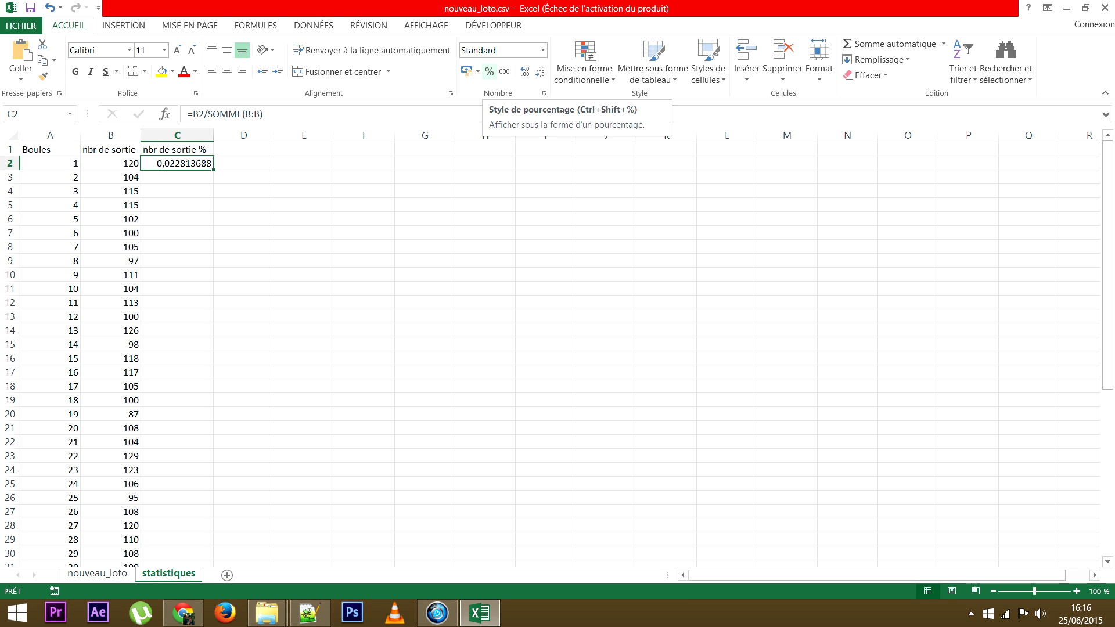
click(490, 71)
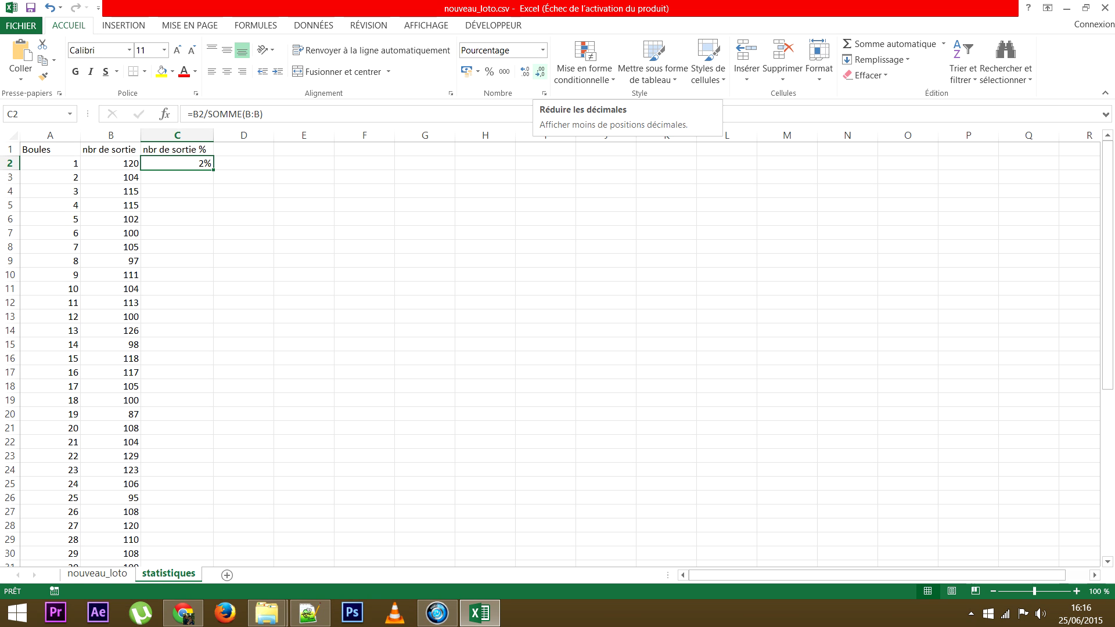
click(525, 71)
click(524, 71)
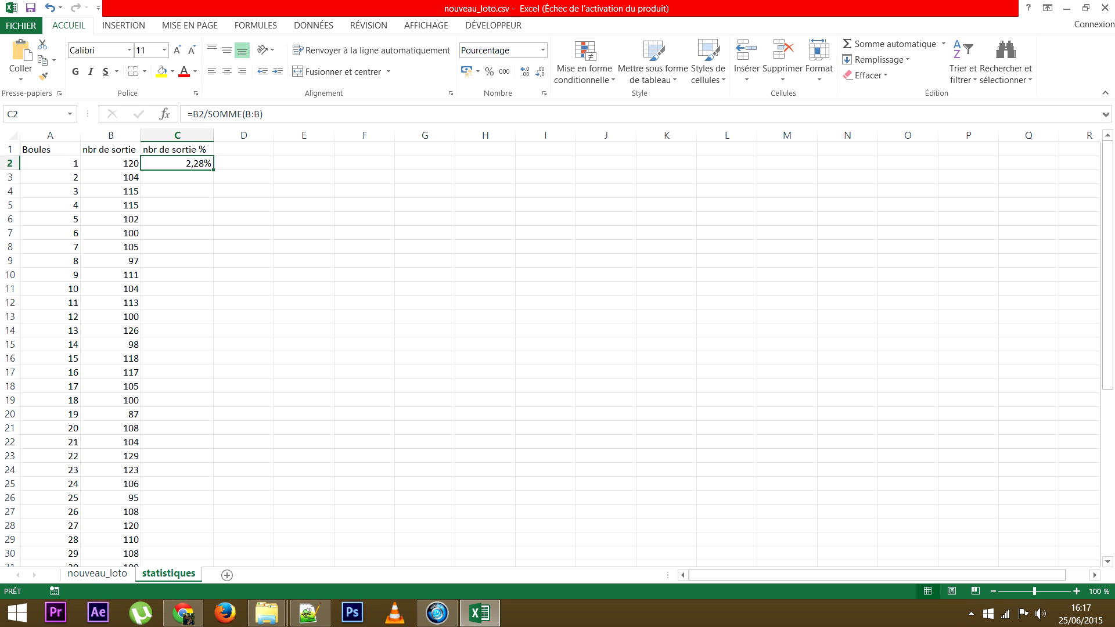
Fill the percentage formula from C2 down to C50 and check the filled column
double_click(213, 170)
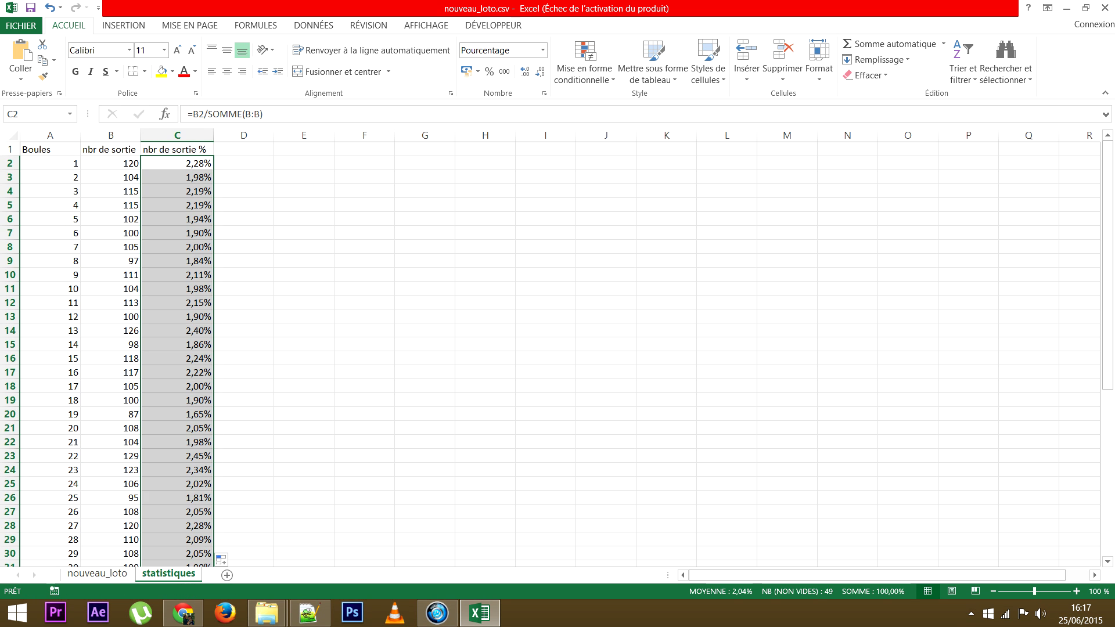
scroll(213, 170, down, 9)
scroll(213, 169, up, 9)
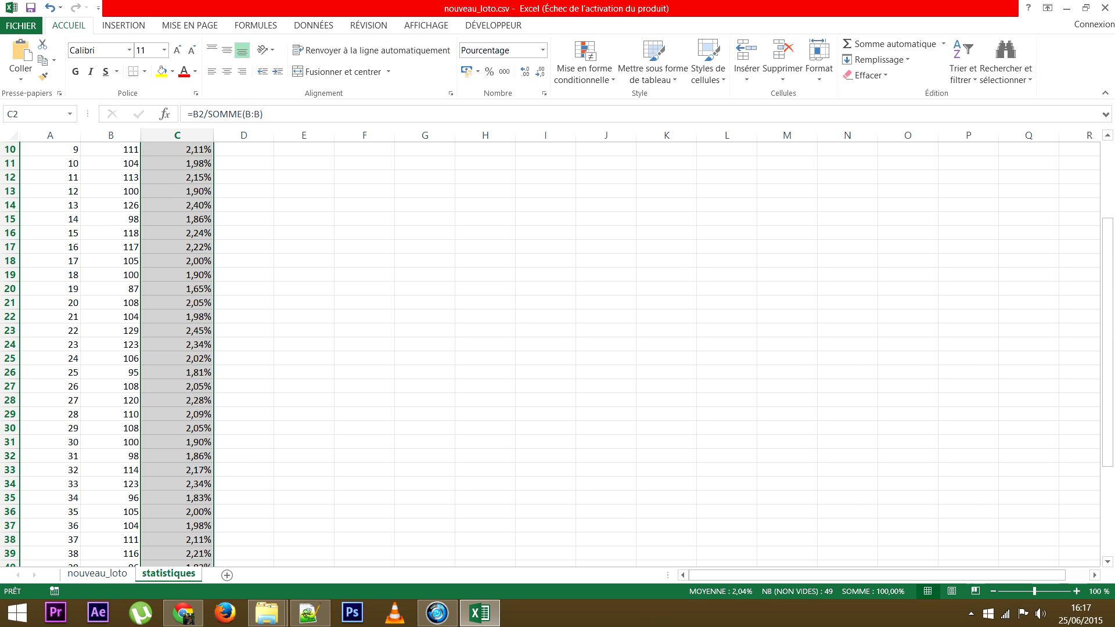
scroll(213, 170, down, 4)
scroll(556, 354, down, 6)
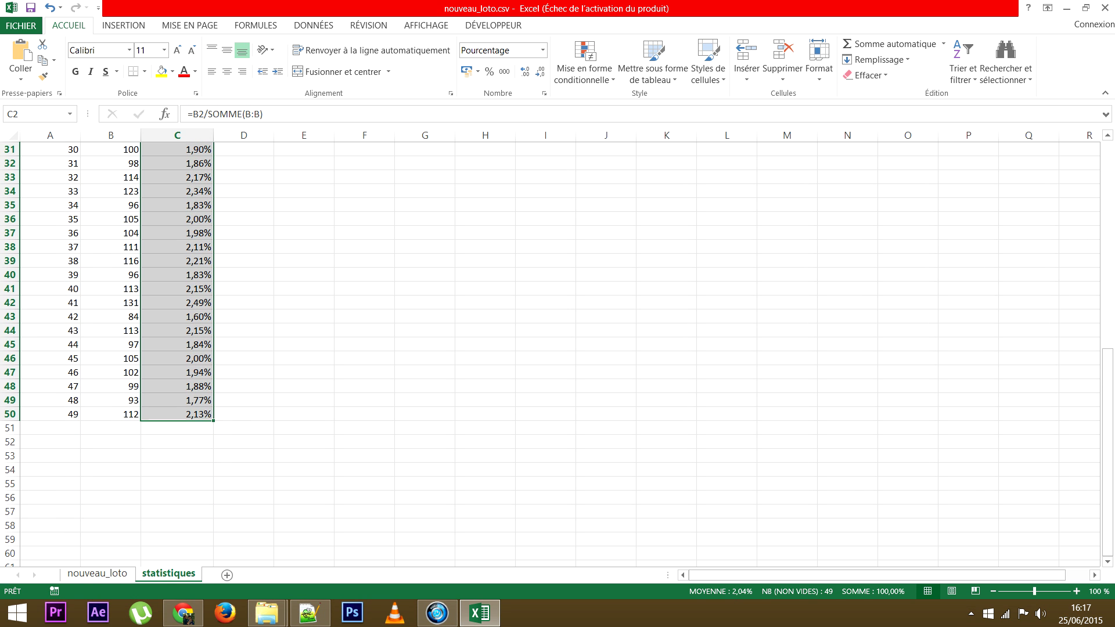
scroll(556, 354, up, 4)
scroll(556, 354, up, 6)
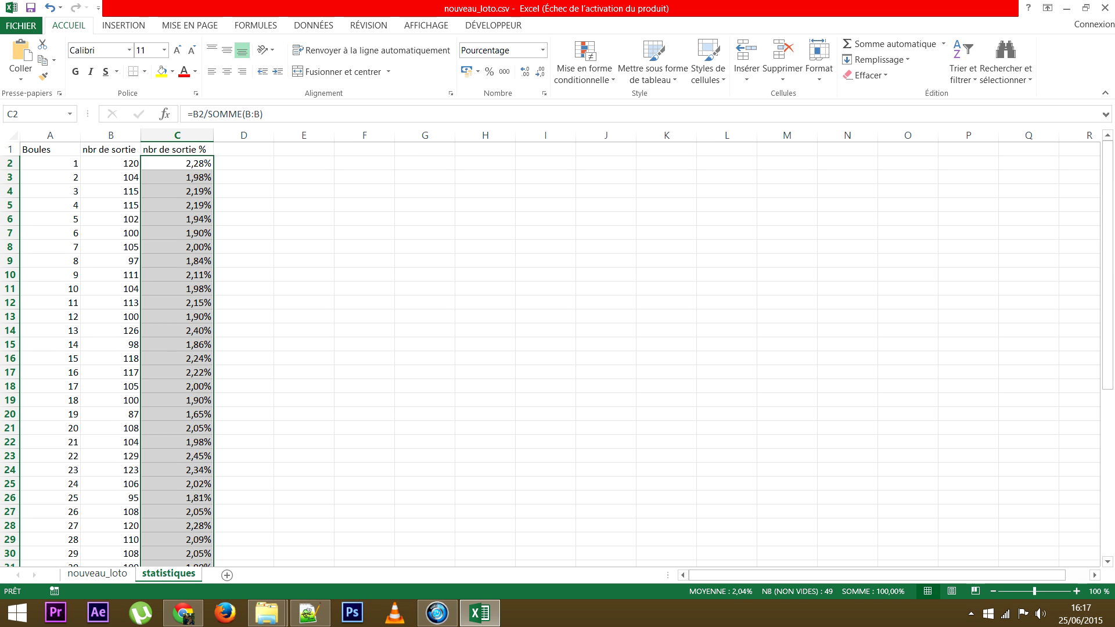
scroll(556, 354, down, 6)
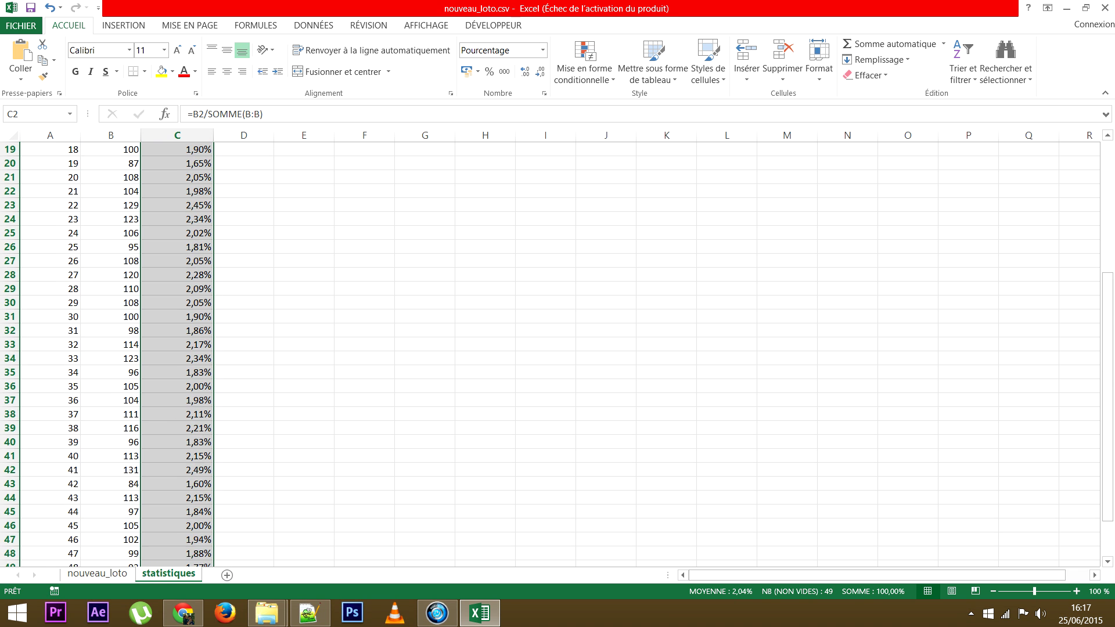
scroll(556, 355, up, 6)
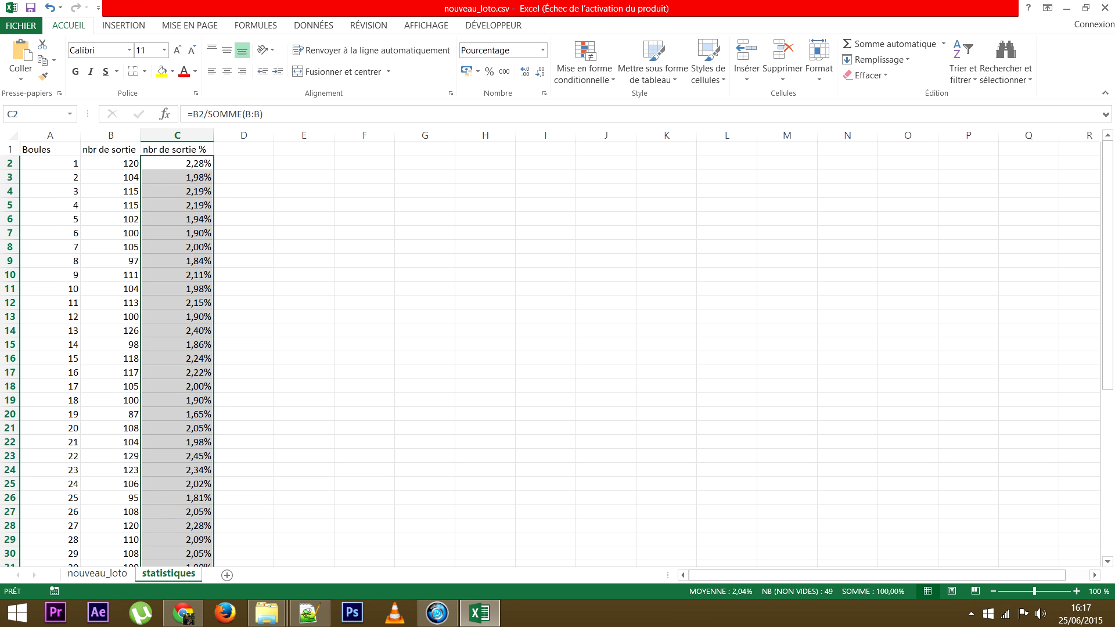
click(177, 163)
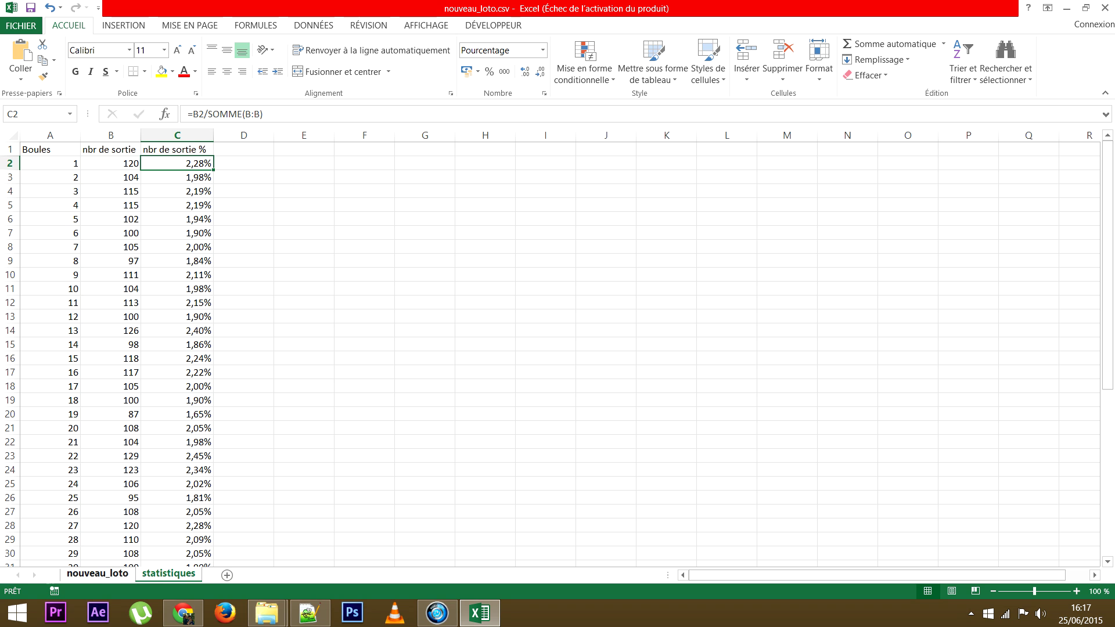
Look at the nouveau_loto data, then add a new sheet after statistiques and name it "num chance"
click(97, 573)
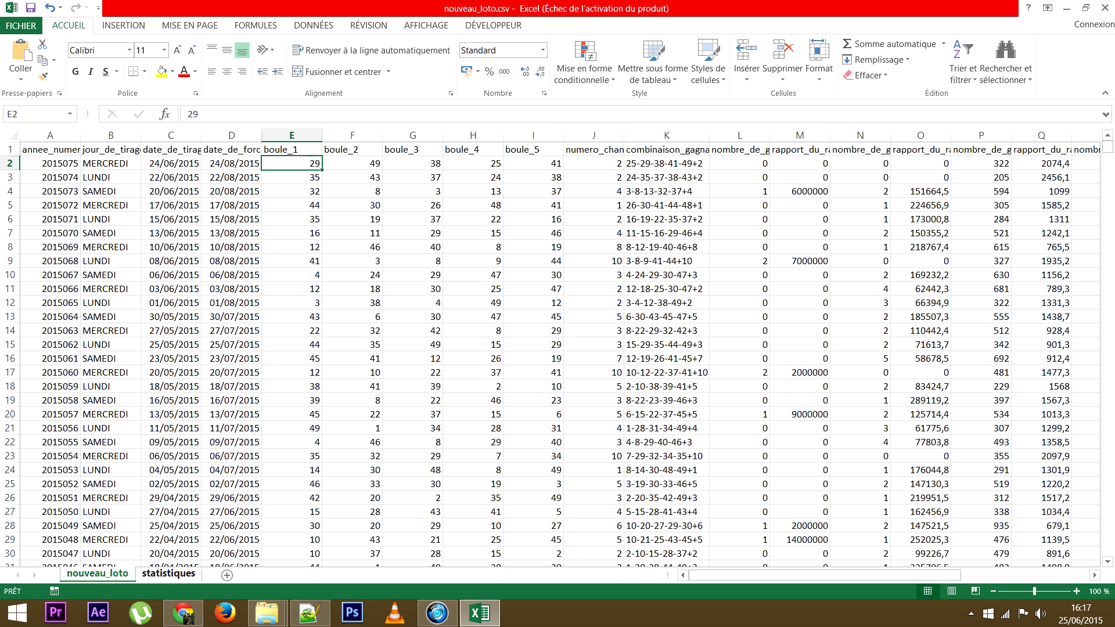
click(168, 573)
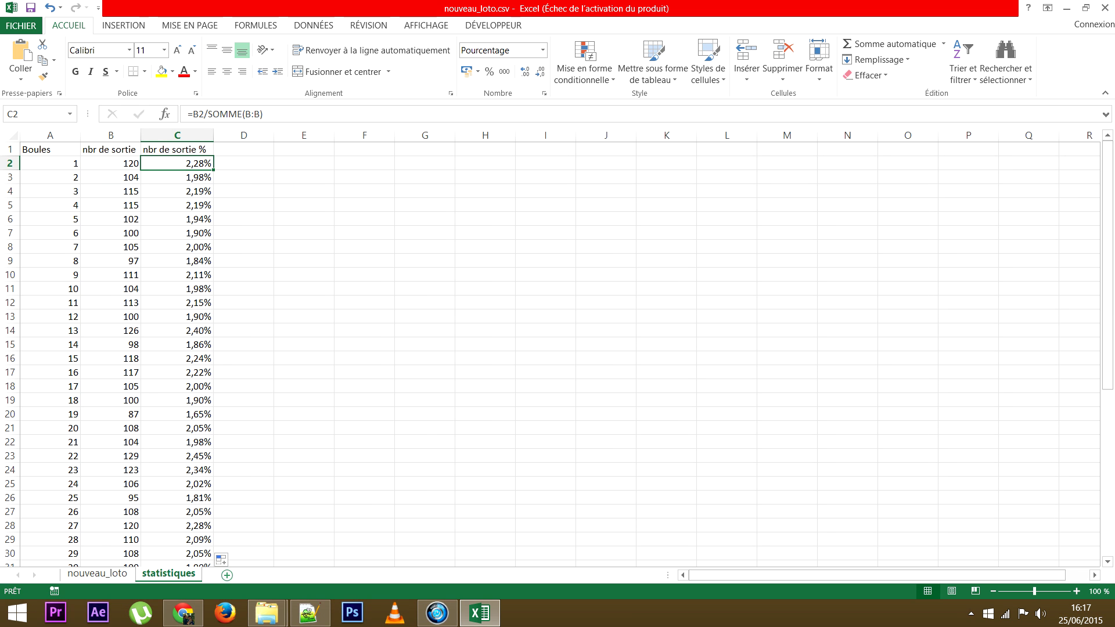
click(227, 574)
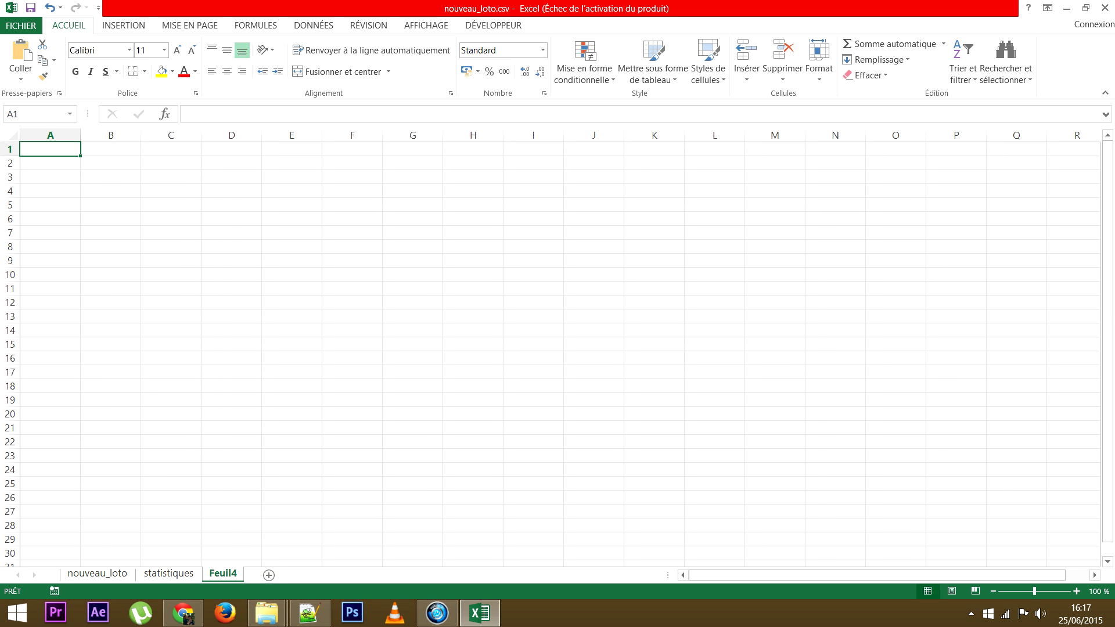
double_click(223, 574)
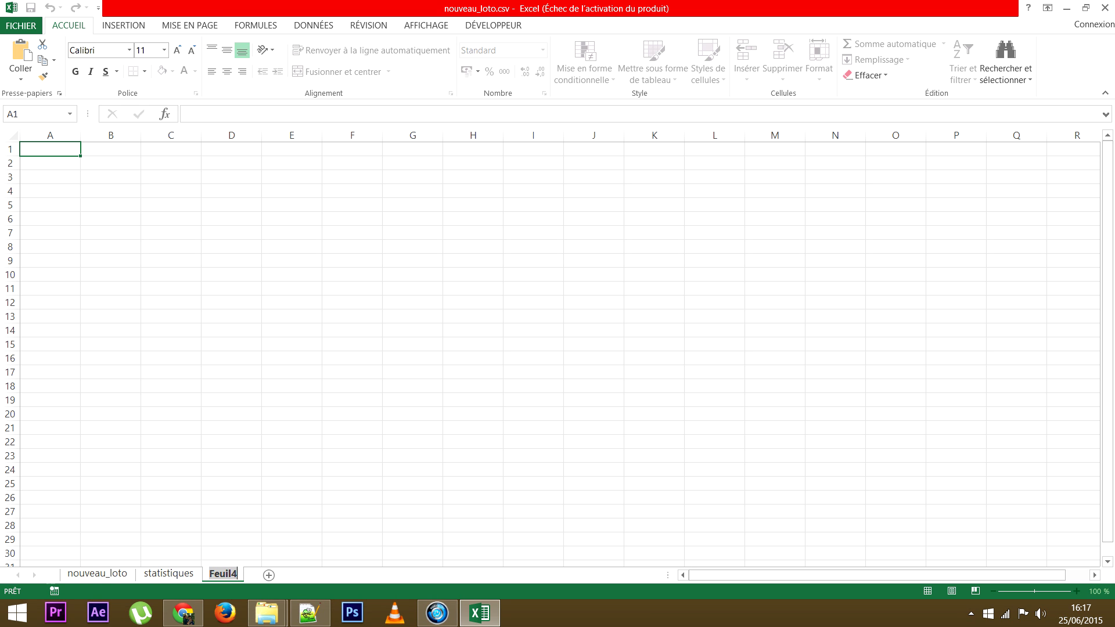
text(num chance)
key(Return)
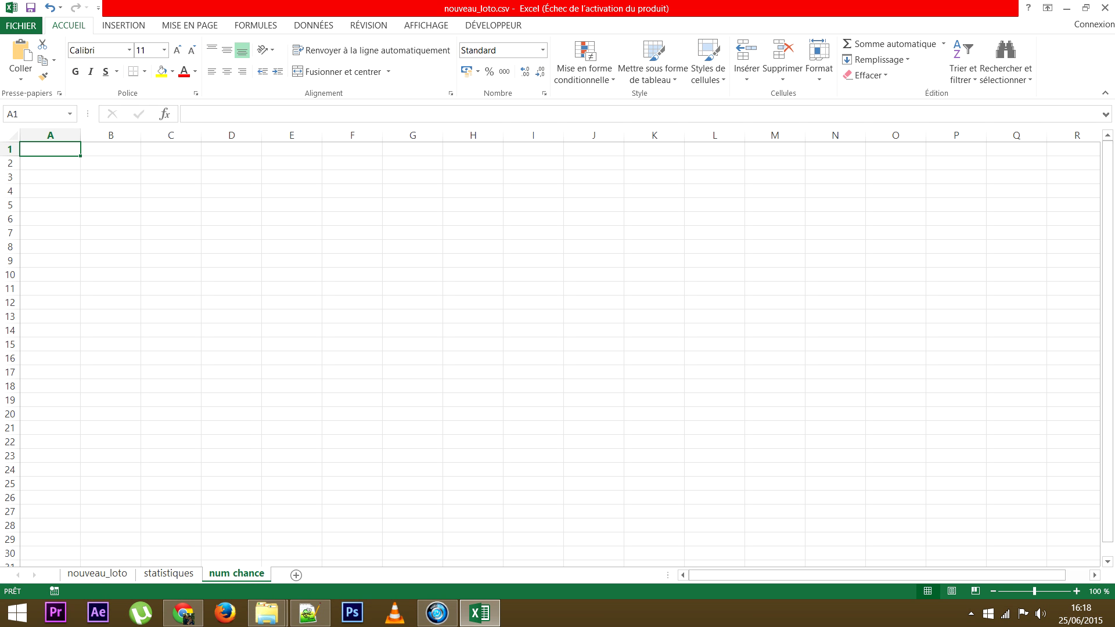
Enter the header "boules" in A1 and fill A2:A11 with the series 1 to 10
text(boules)
key(Return)
text(1)
key(Return)
text(2)
click(51, 205)
drag(50, 163, 86, 274)
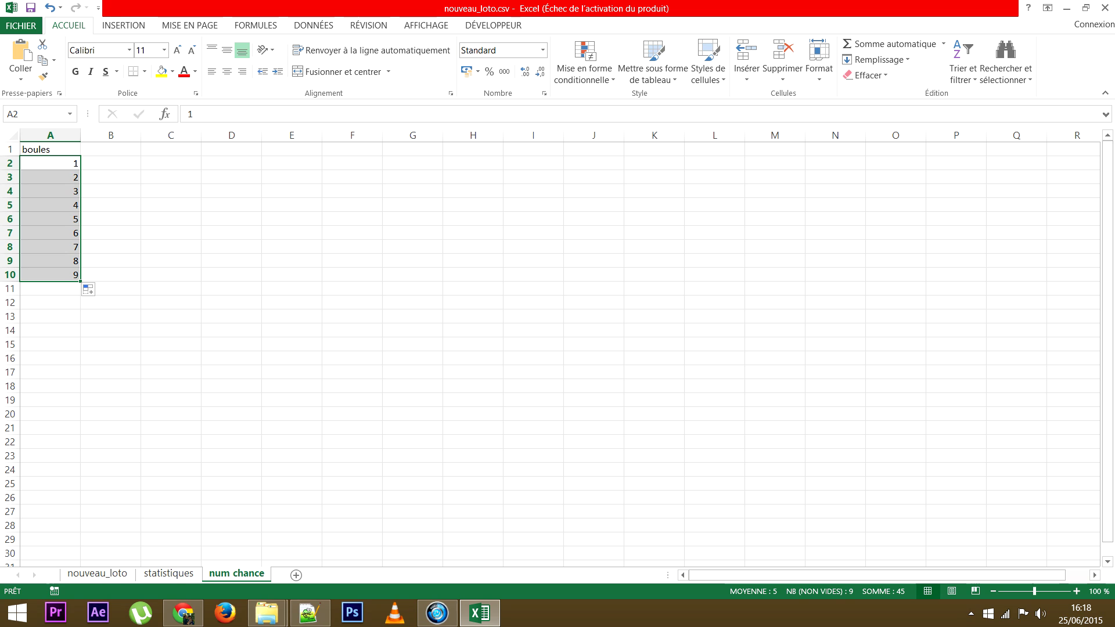
drag(80, 281, 81, 295)
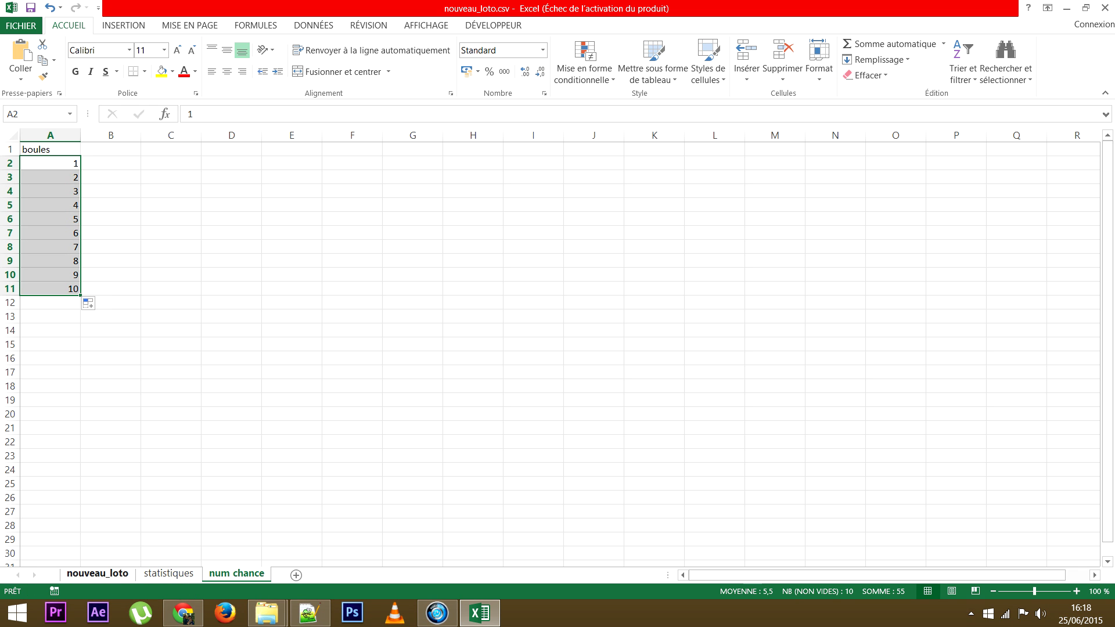
Enter the header "nbr de sortie" in B1 of the num chance sheet
click(111, 149)
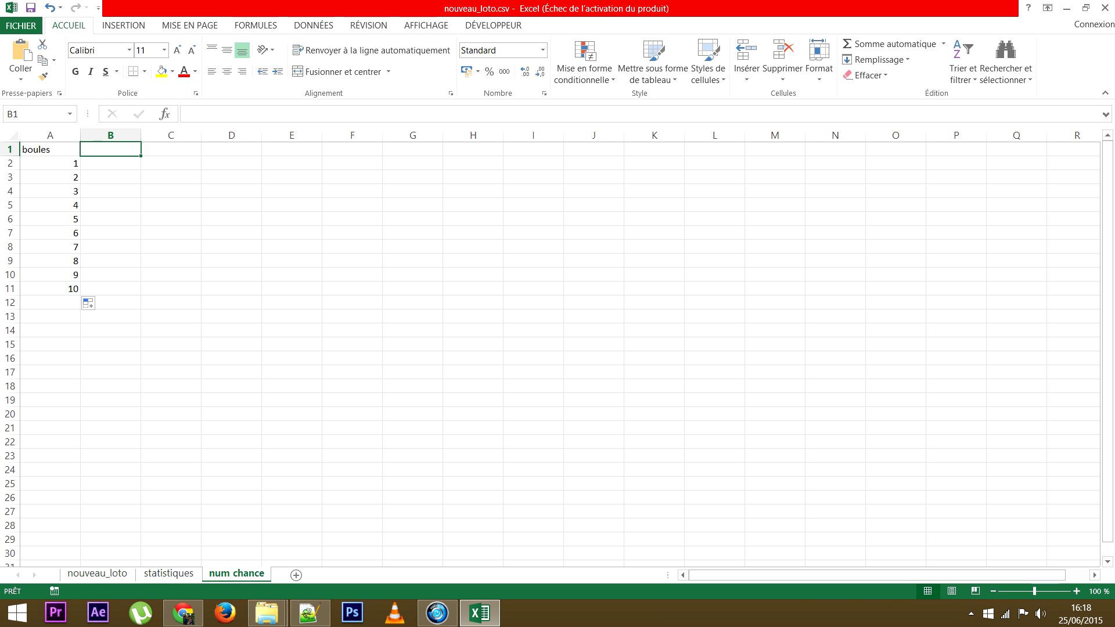
text(nbr de )
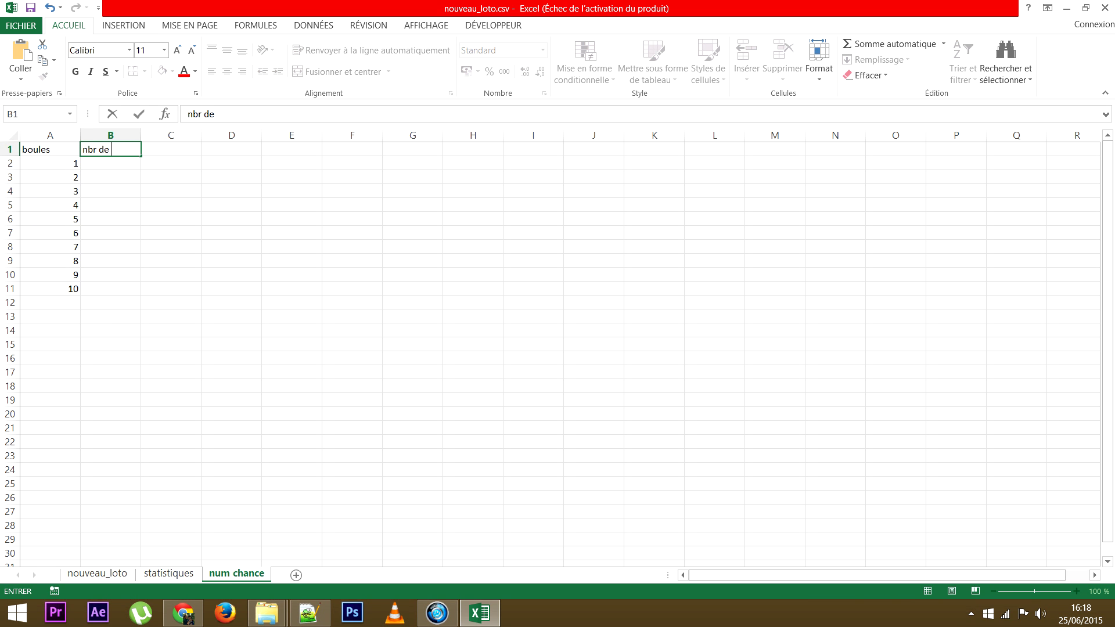
text(sortie)
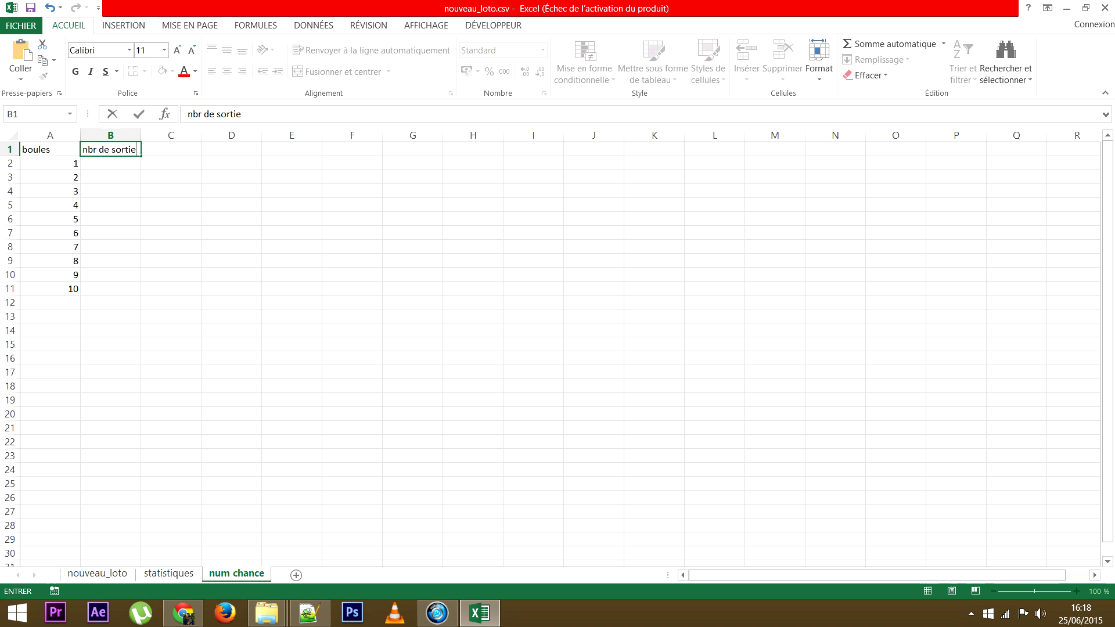
key(Return)
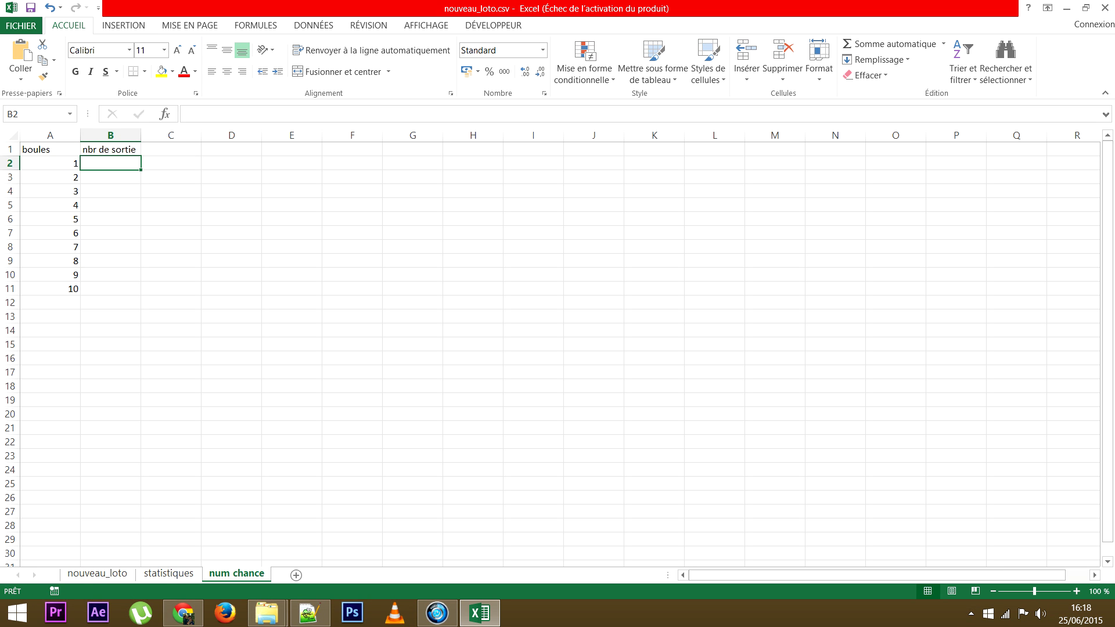
Enter the formula =NB.SI(nouveau_loto!J:J;A2) in B2 of the num chance sheet, without a sheet name before A2
text(=)
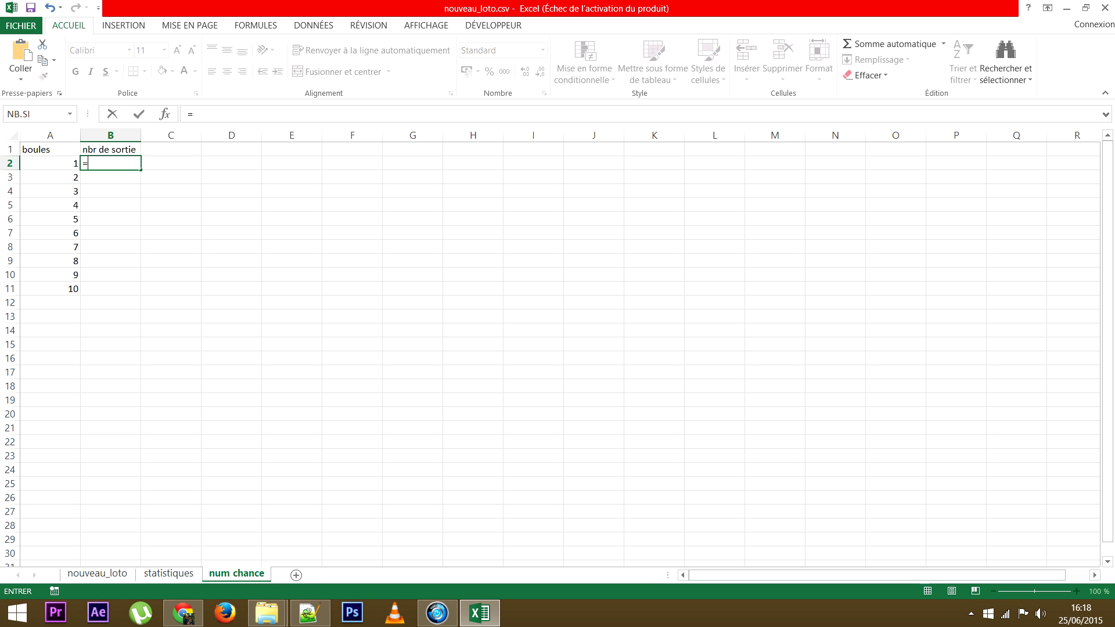
text(nb.)
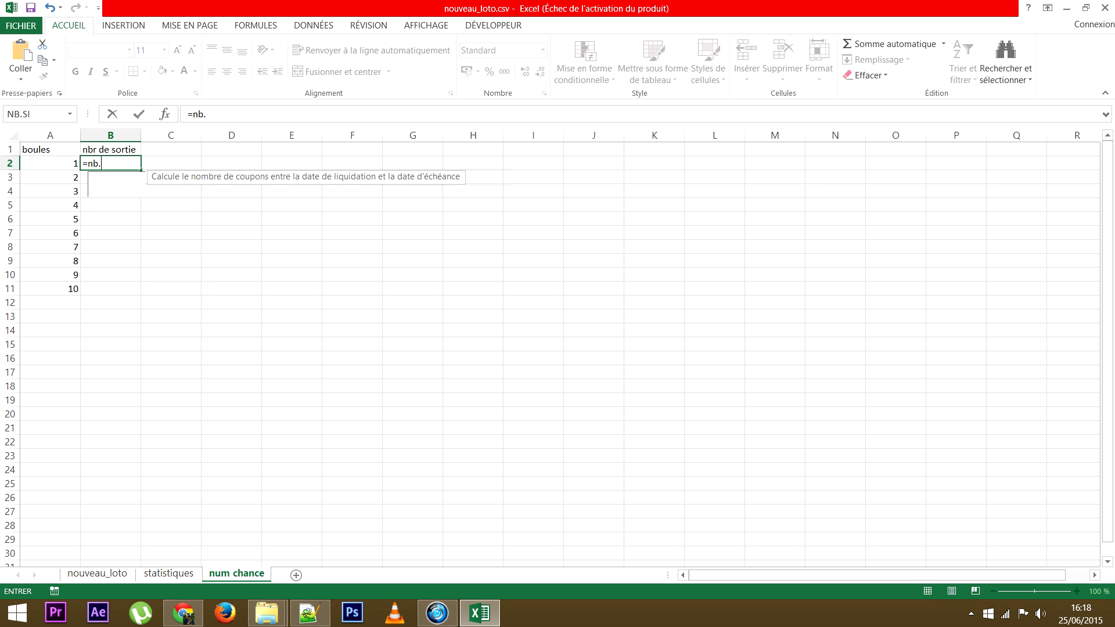
text(si()
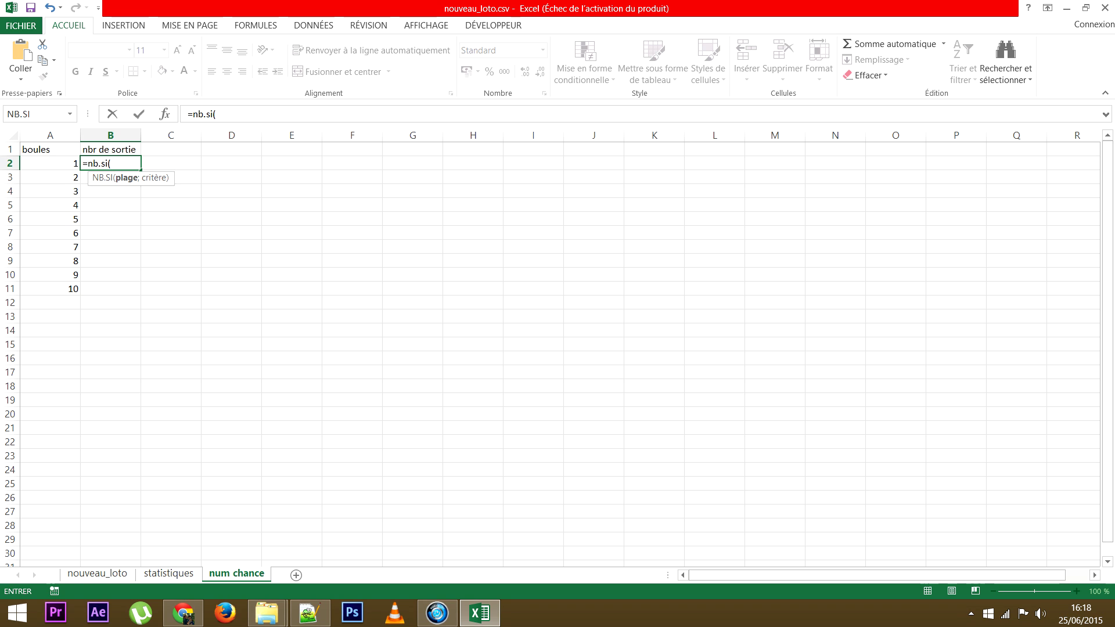
click(97, 573)
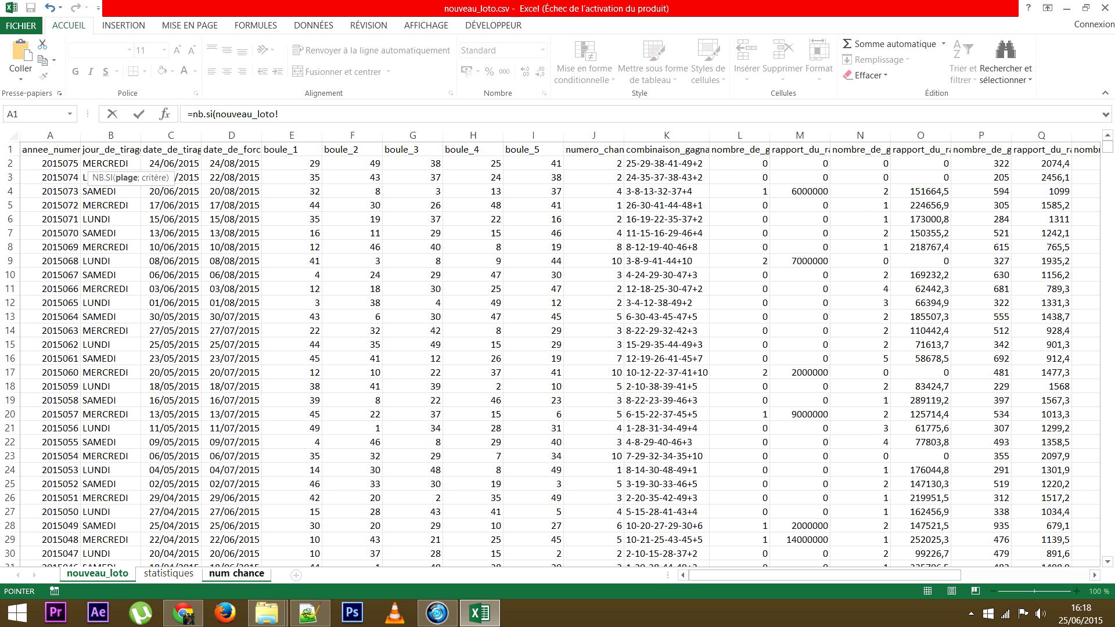
click(594, 134)
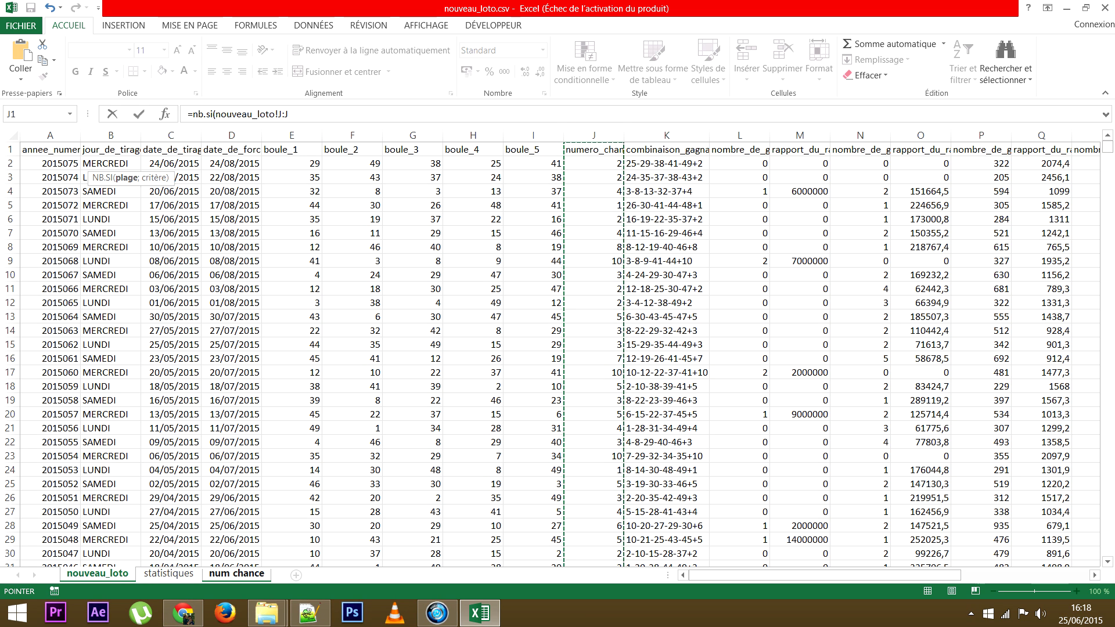
text(;)
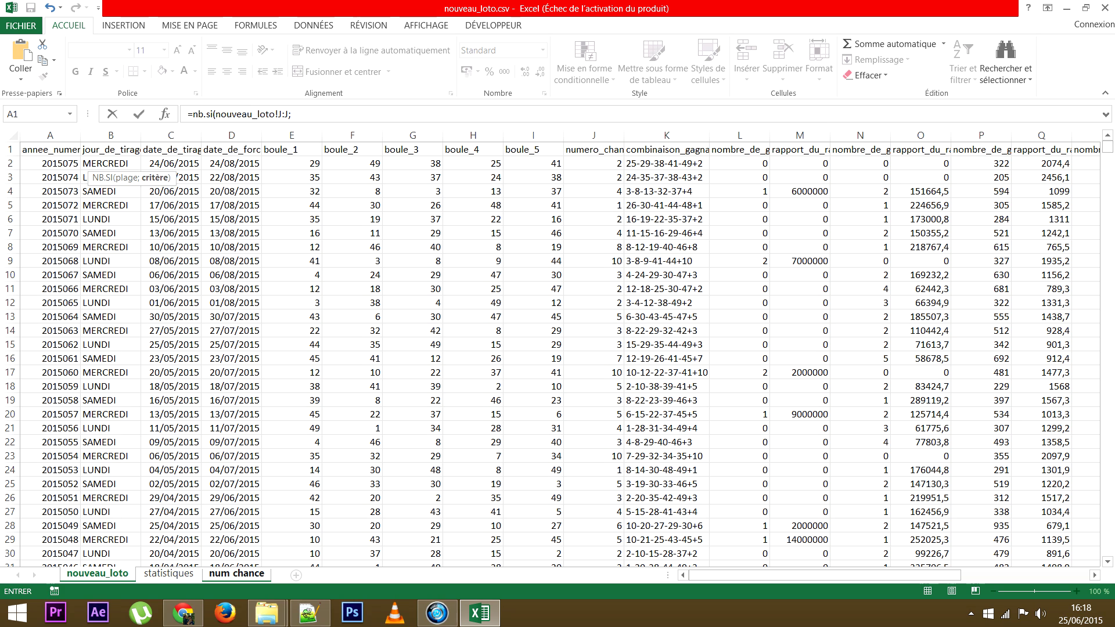
click(291, 114)
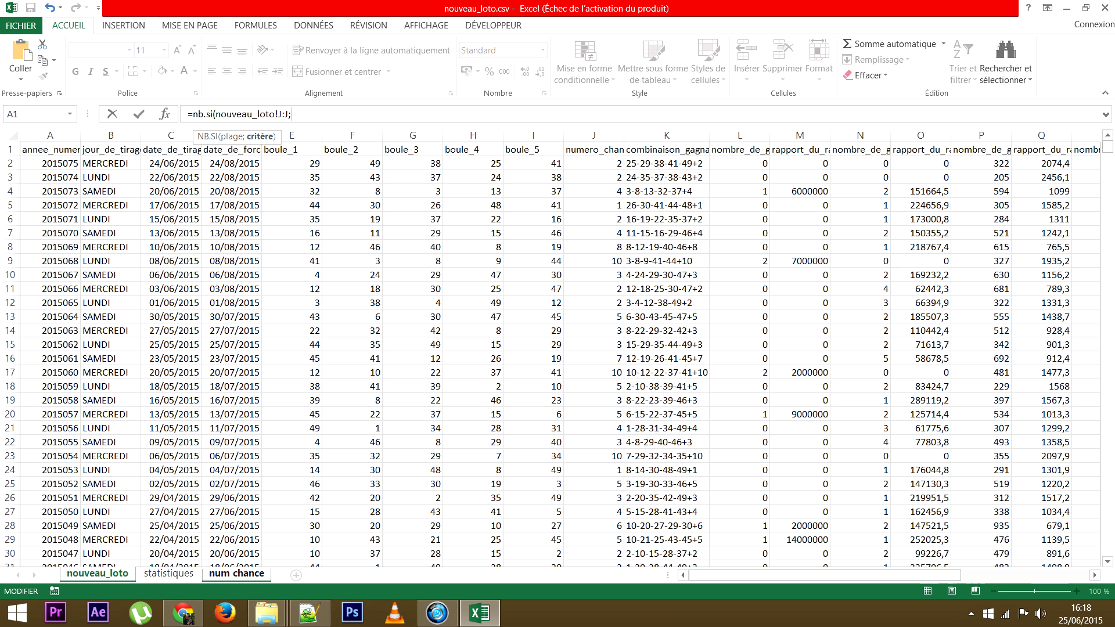
click(237, 574)
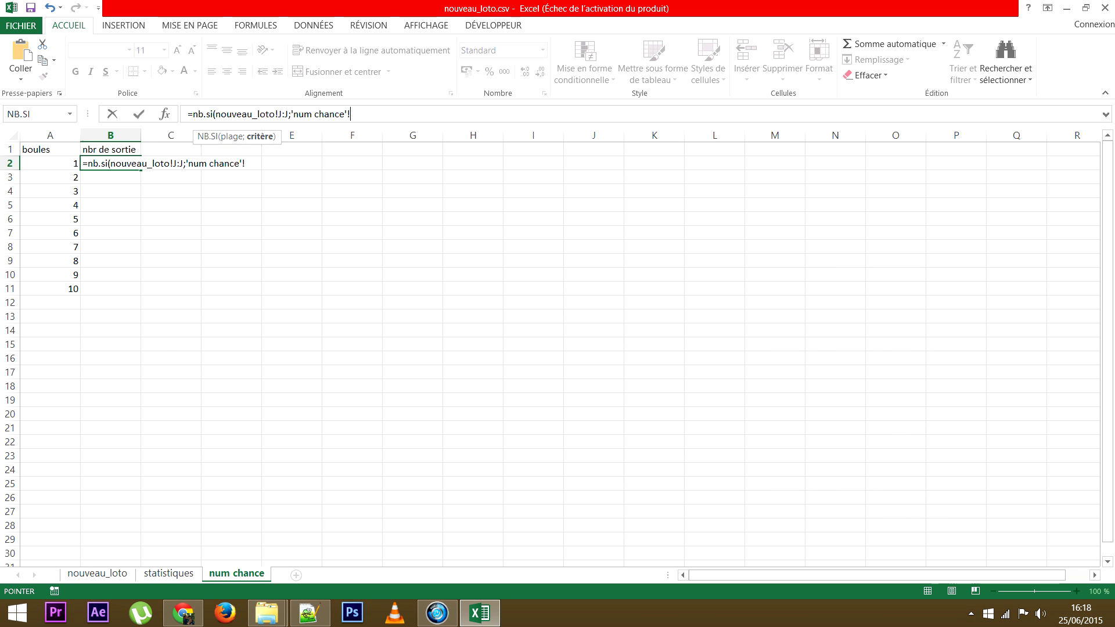
click(50, 164)
drag(350, 114, 291, 114)
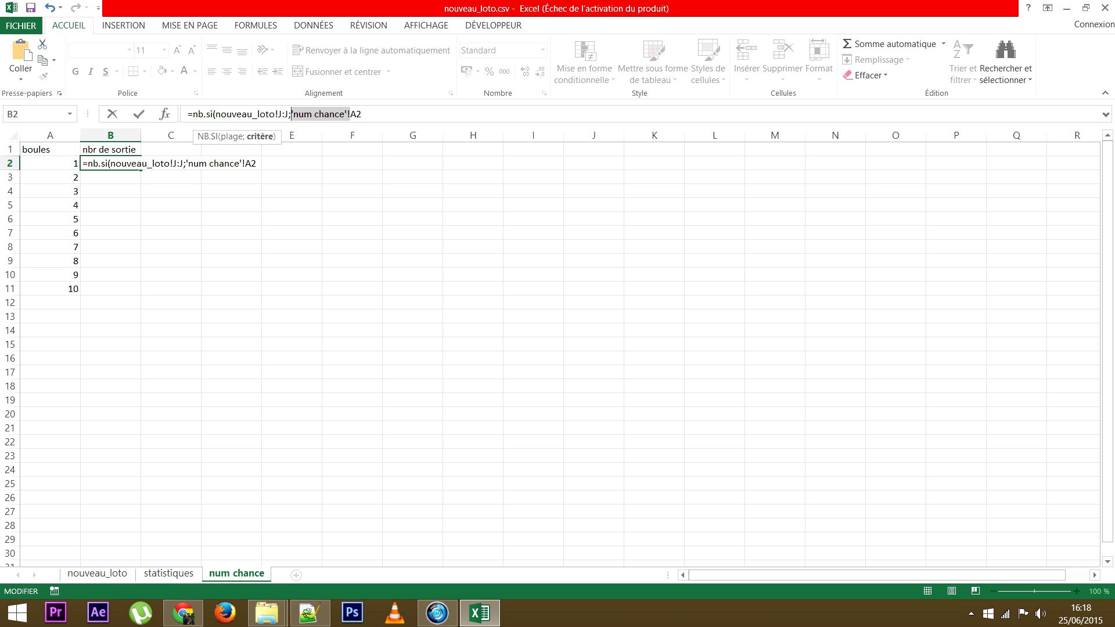
key(BackSpace)
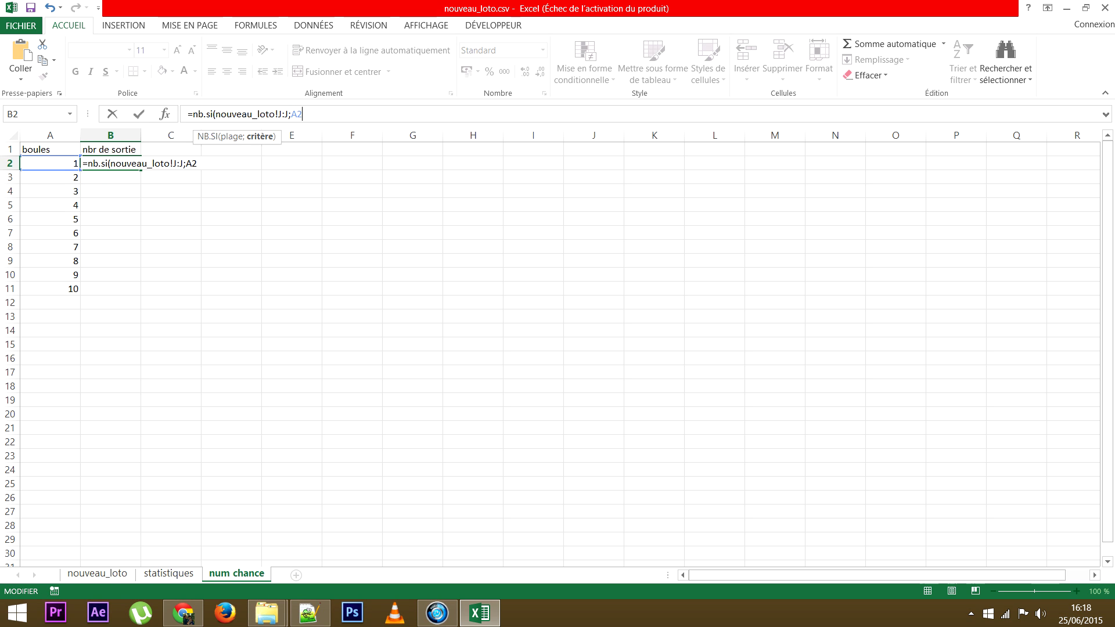
text())
key(Return)
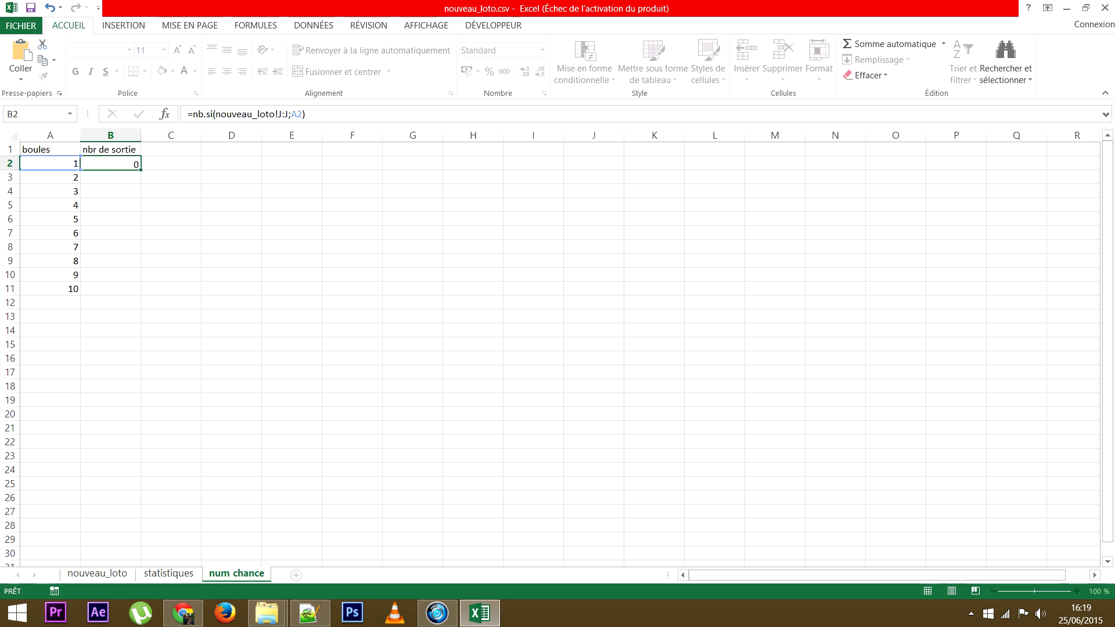
Fill the count formula from B2 down to B11, then look at the statistiques and nouveau_loto sheets and return to num chance
click(110, 163)
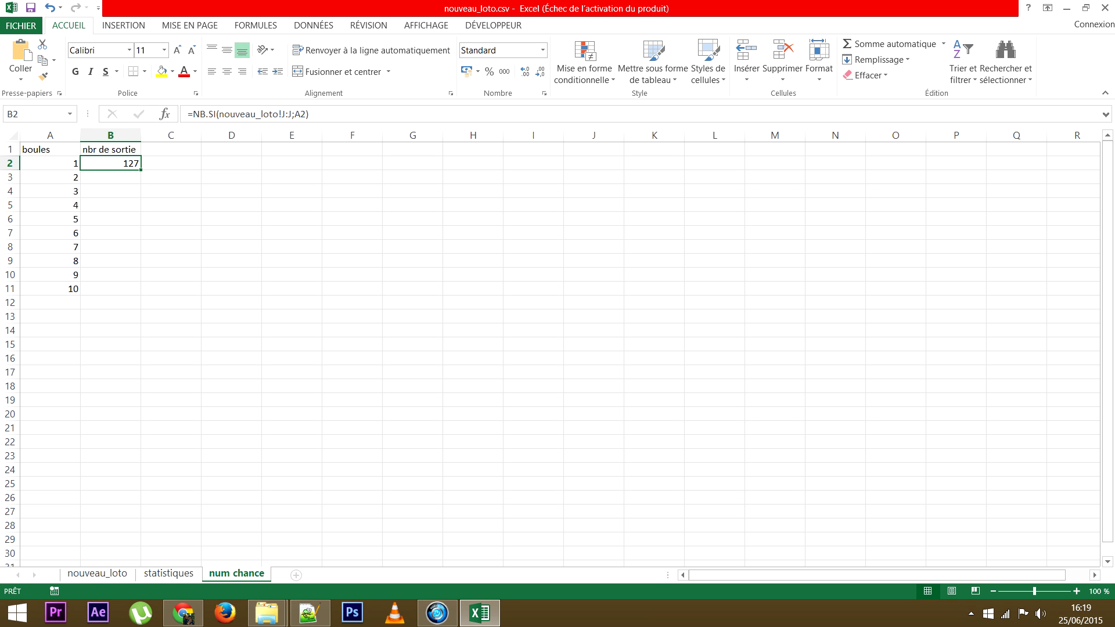
drag(140, 169, 140, 293)
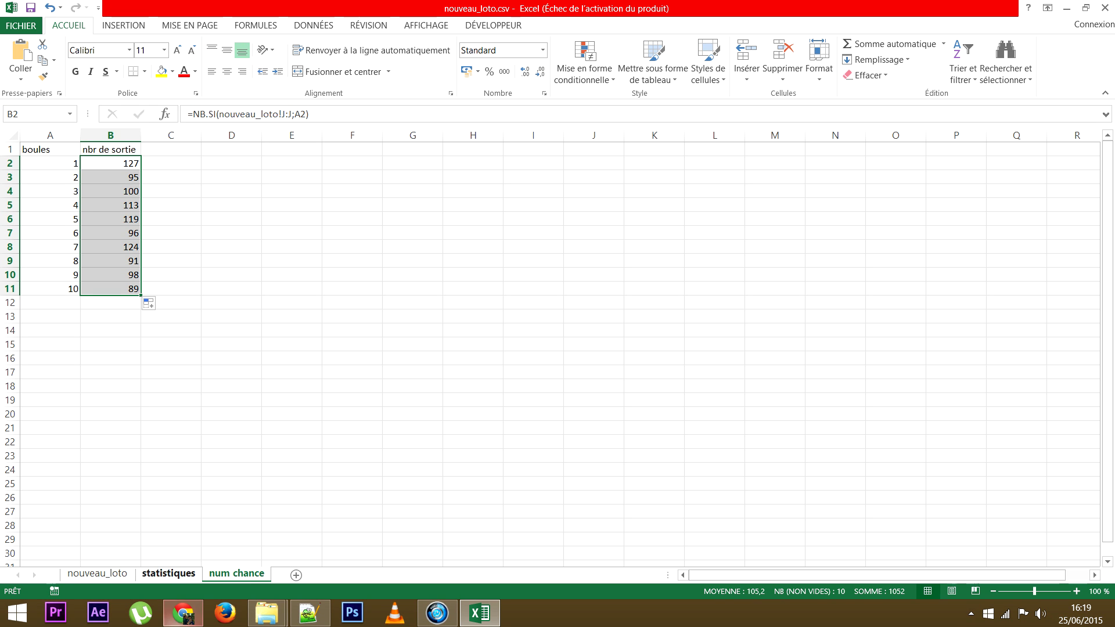
click(168, 574)
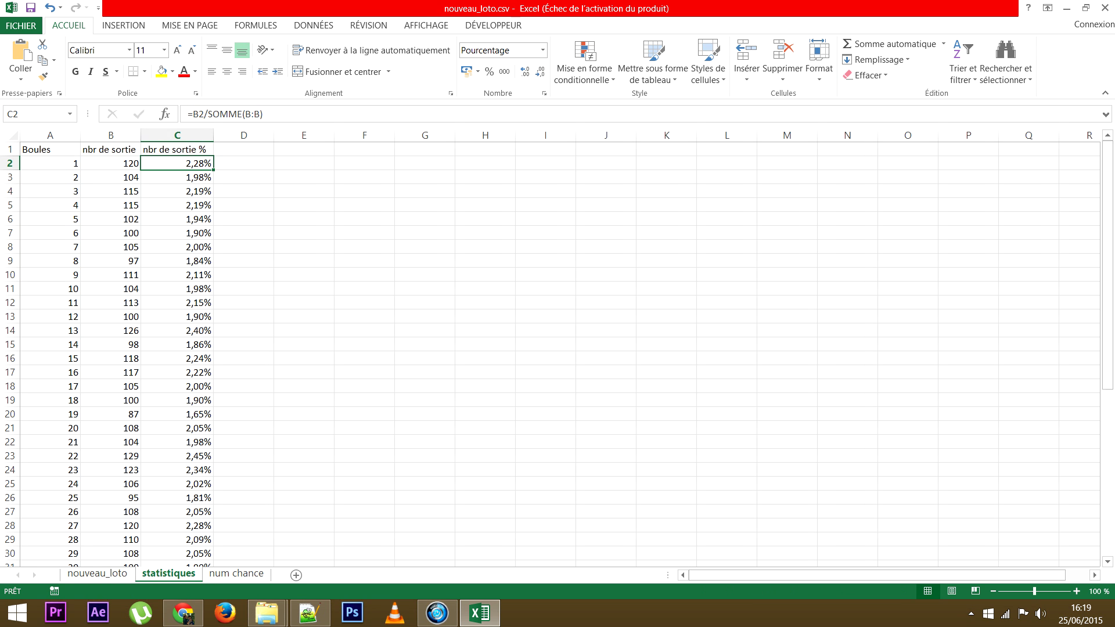
click(97, 574)
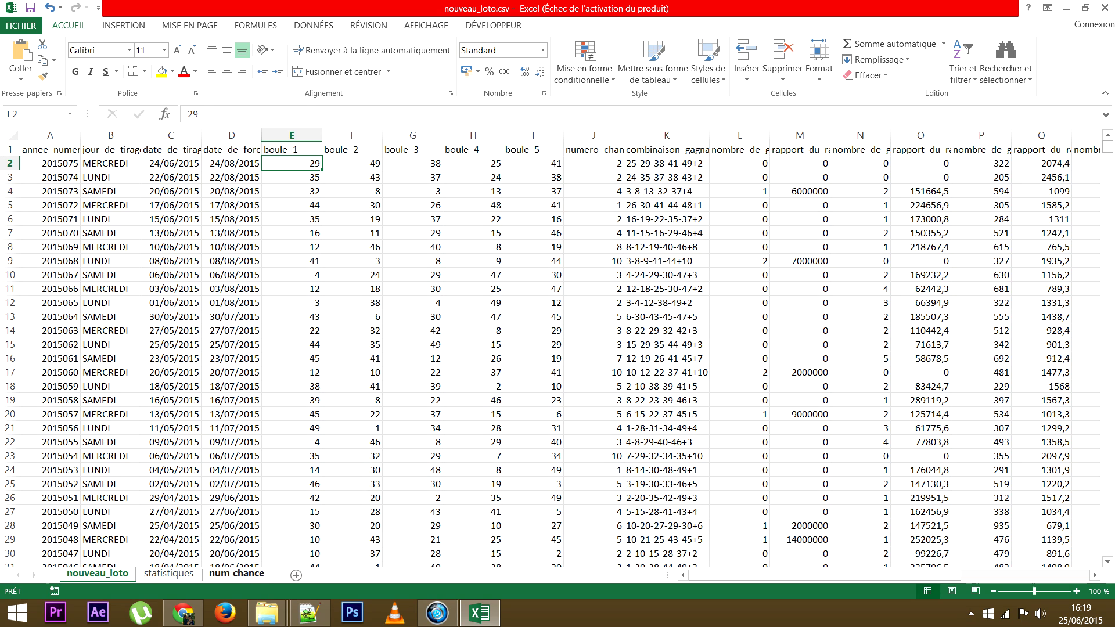
click(236, 574)
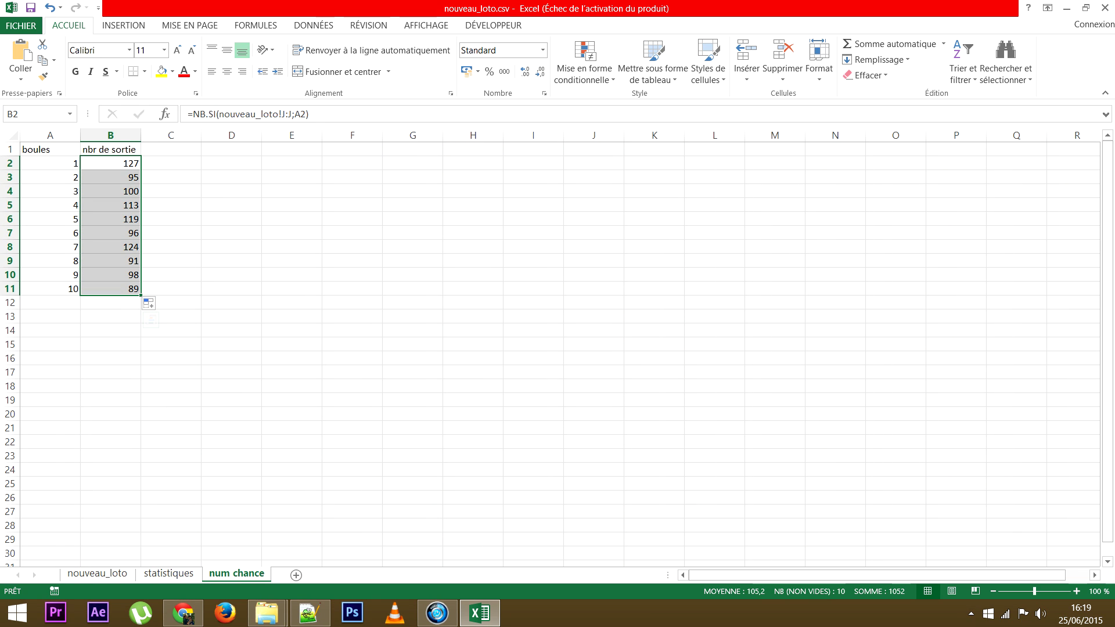
click(111, 164)
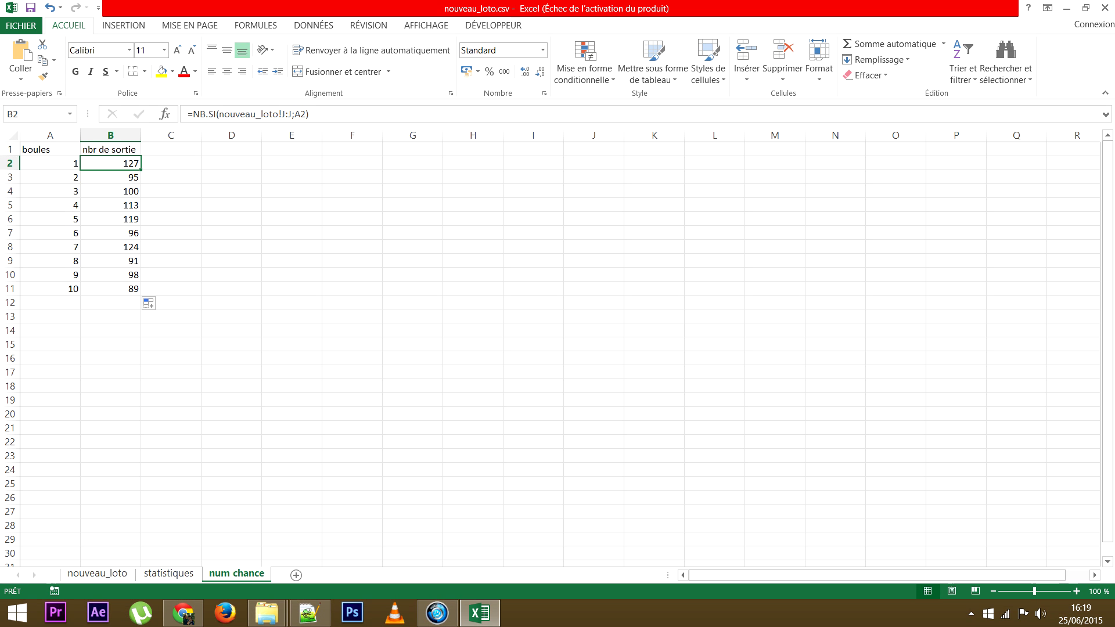
Enter the header "nbr de sortie %" in C1 and widen column C to fit it
click(170, 149)
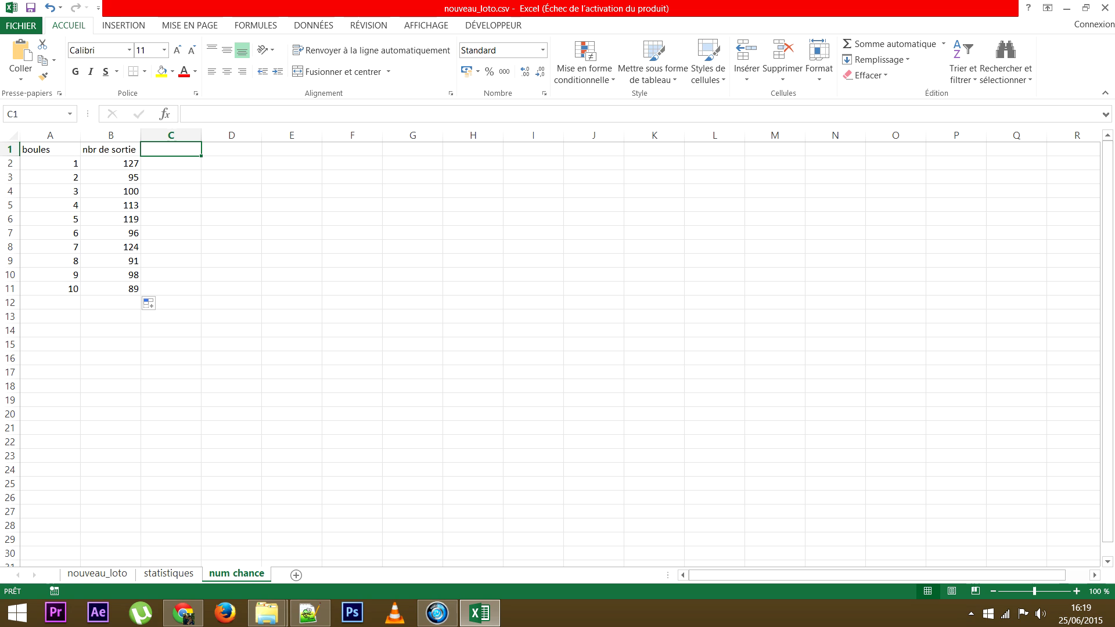
text(nbr)
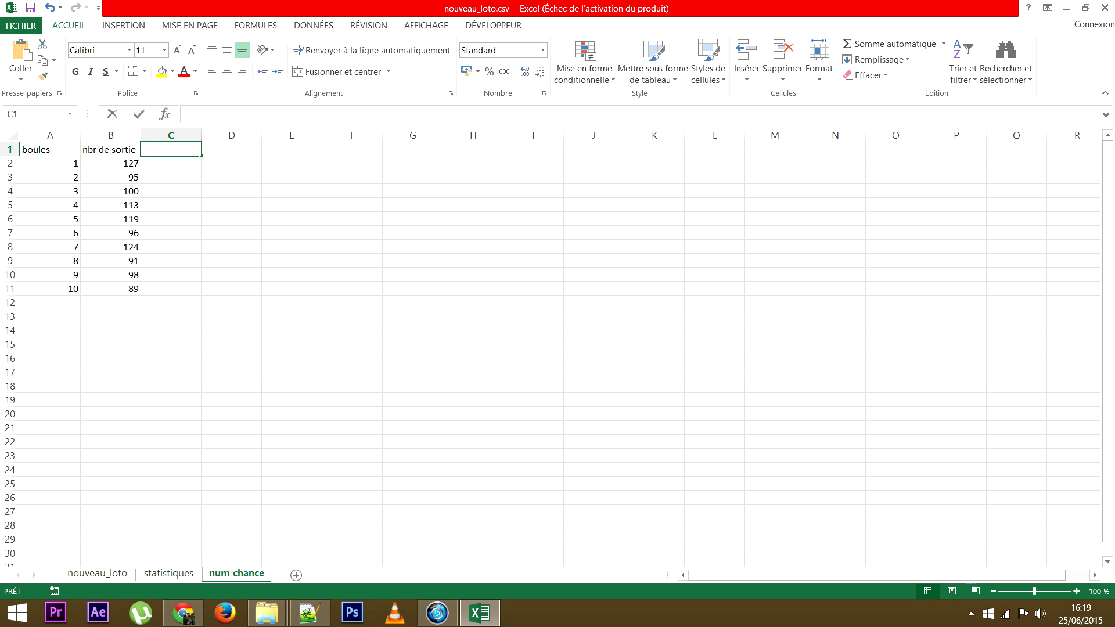
text( de so)
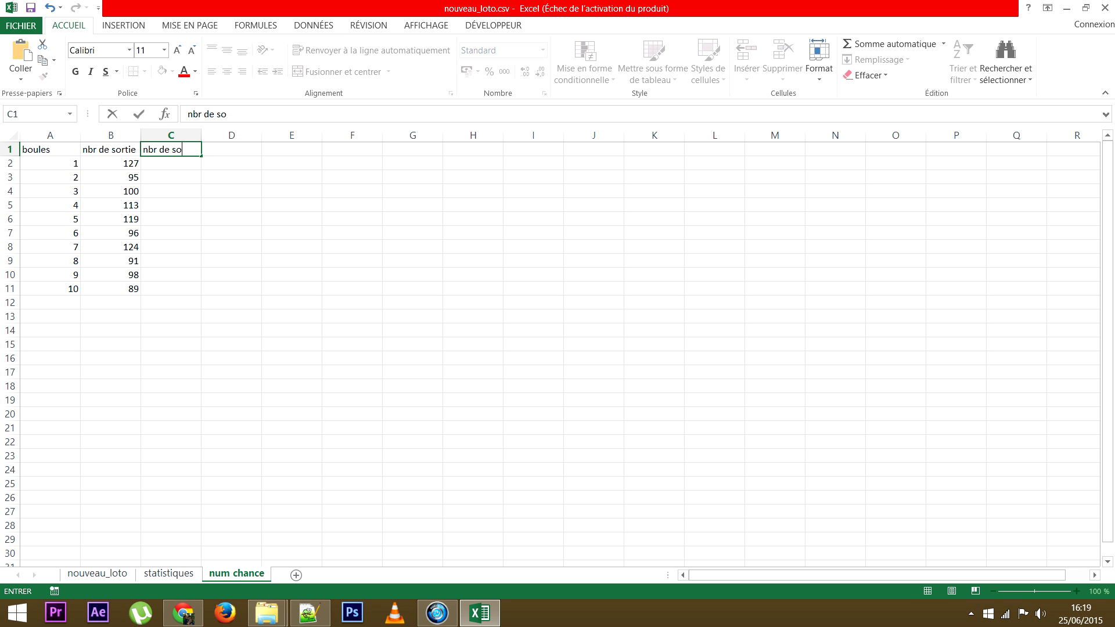
text(rtie %)
key(Return)
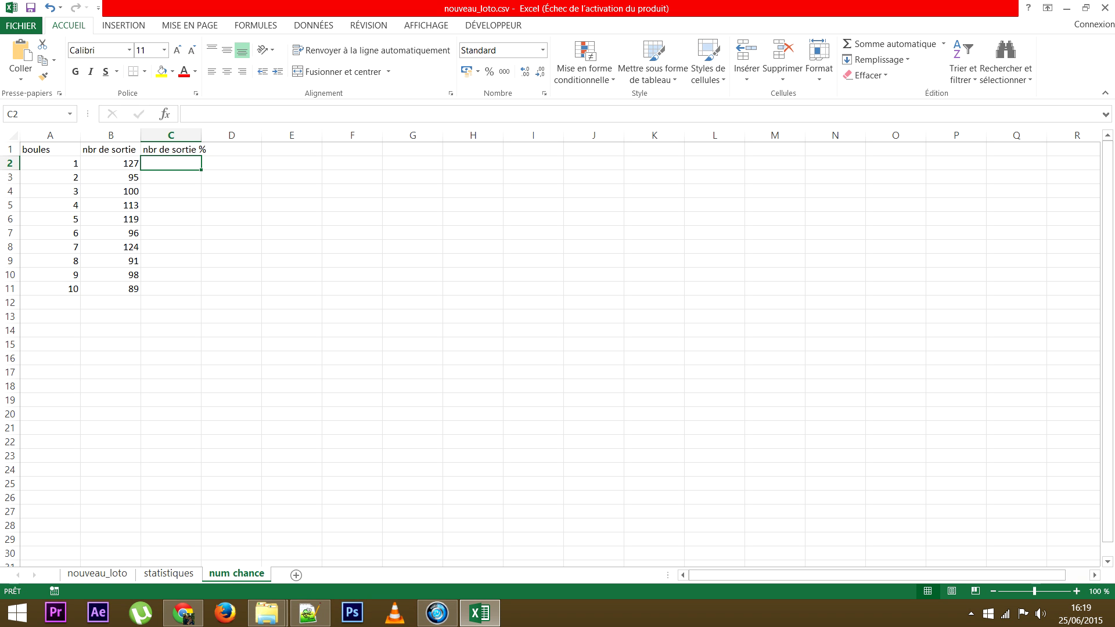
drag(200, 135, 216, 135)
Enter the formula =B2/SOMME(B:B) in C2 to calculate the share of draws for chance number 1
text(=)
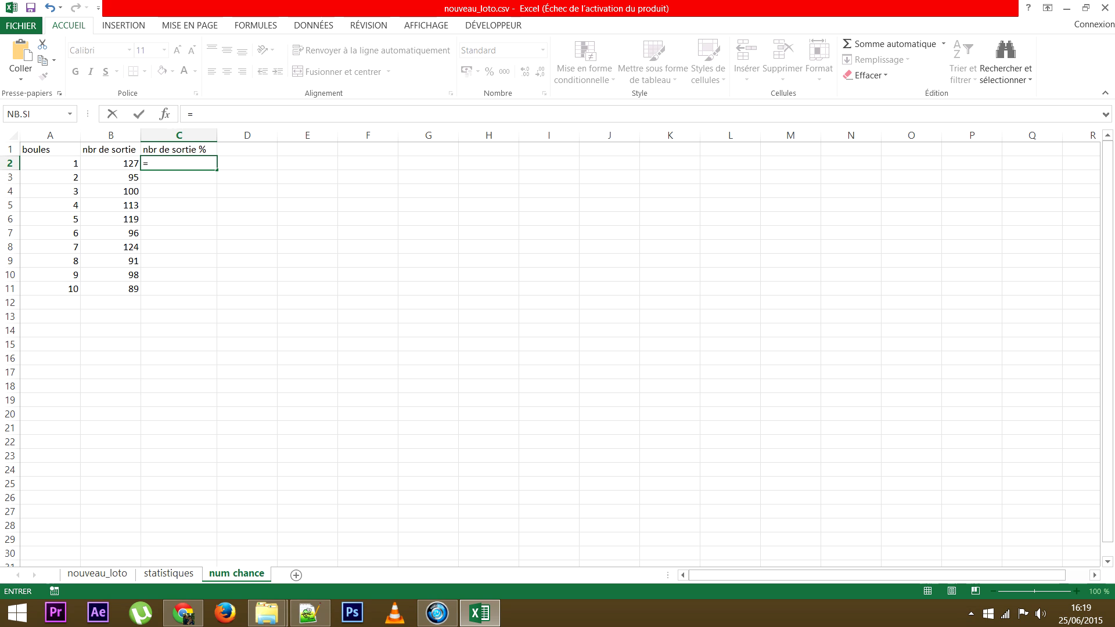
key(Left)
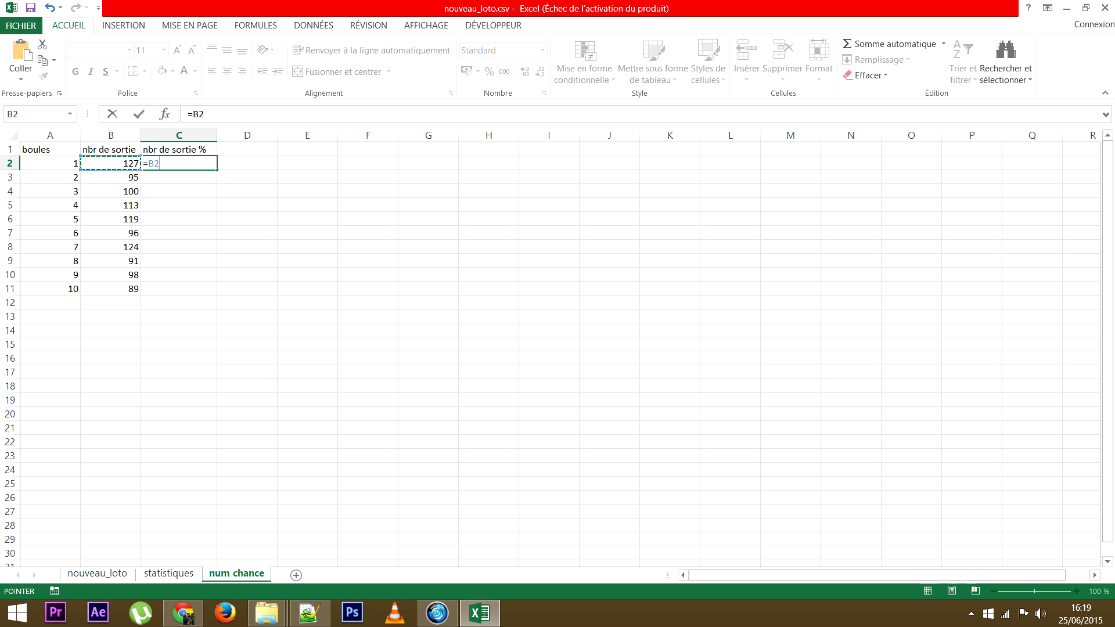
text(/)
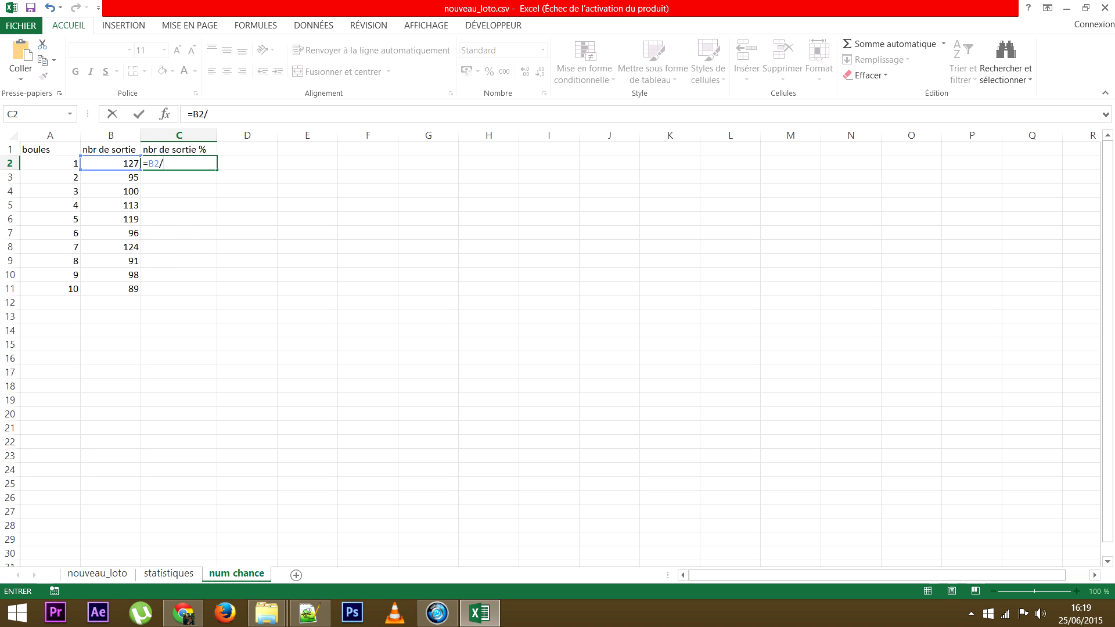
text(somme()
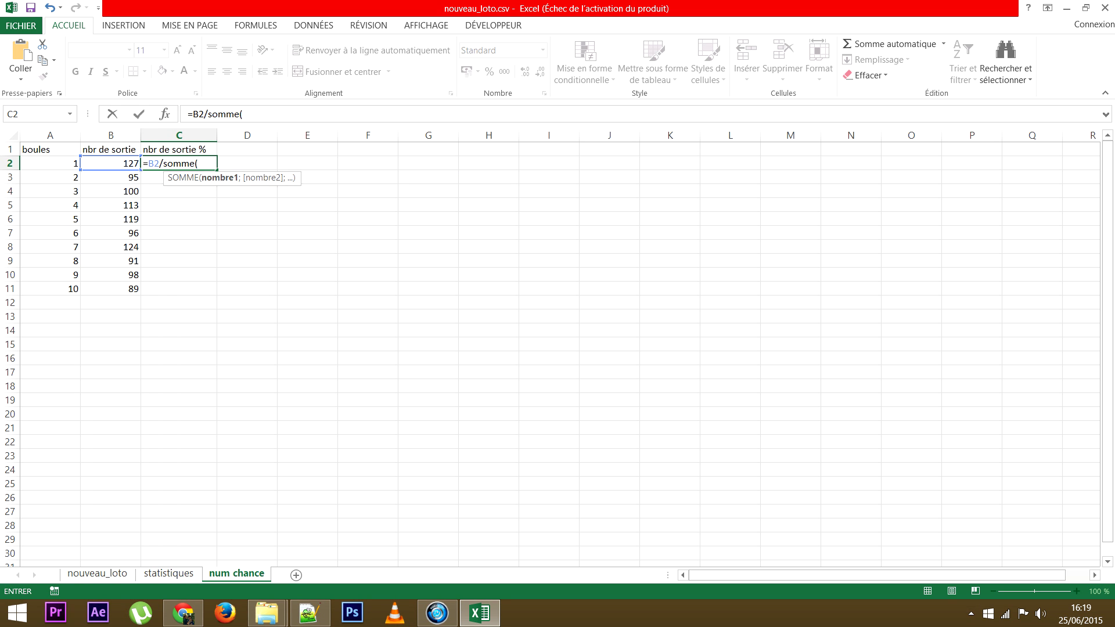
click(110, 136)
text())
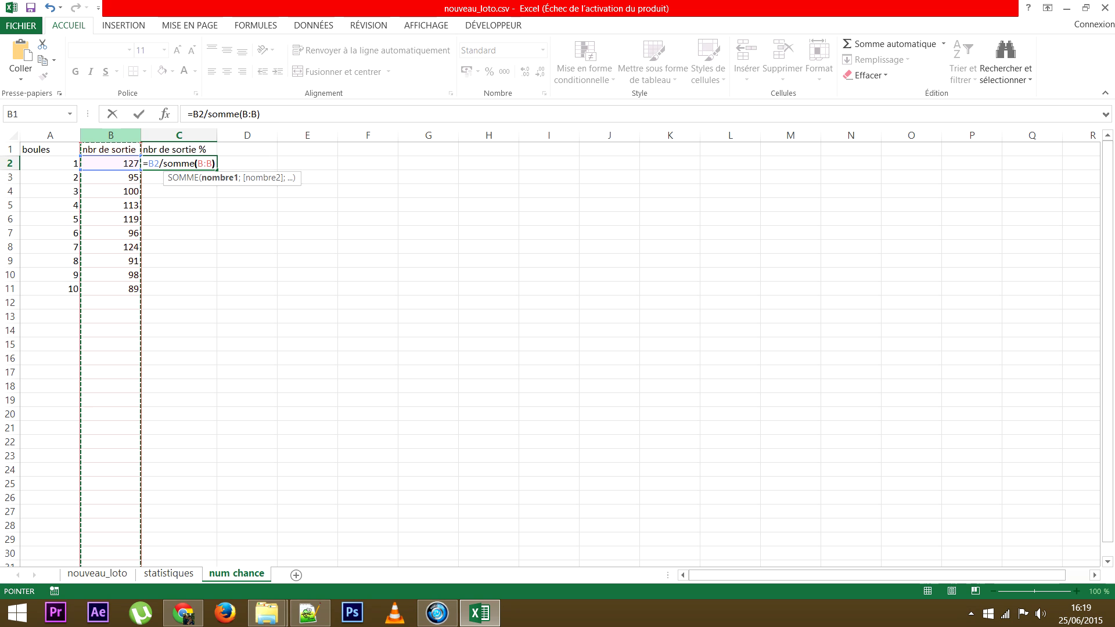
key(Return)
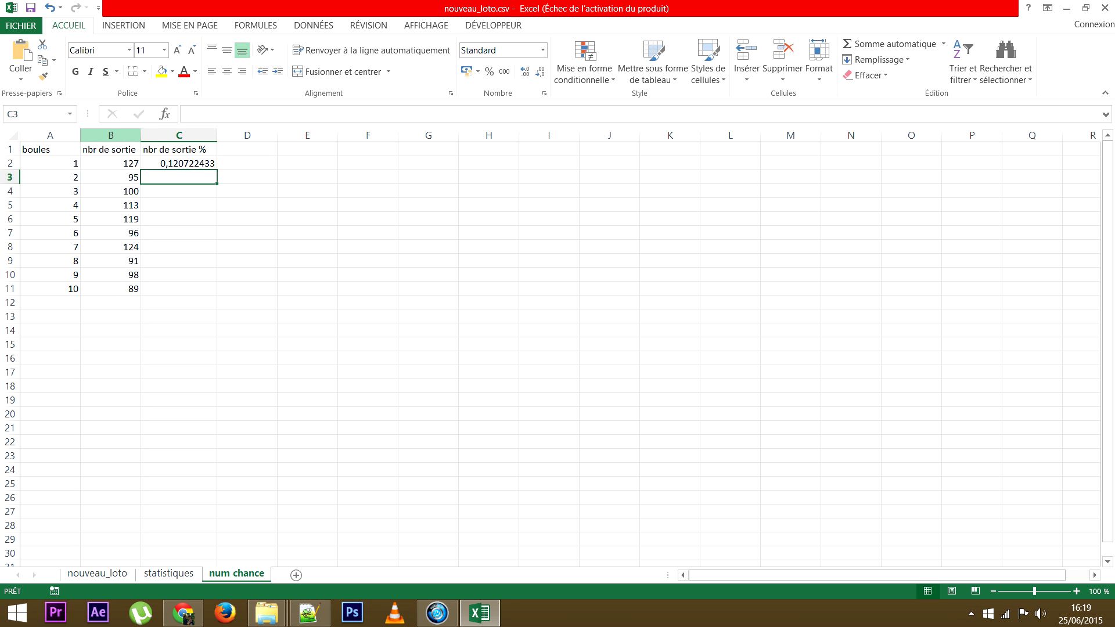
Format C2 as a percentage with two decimals and fill it down to C11
click(179, 163)
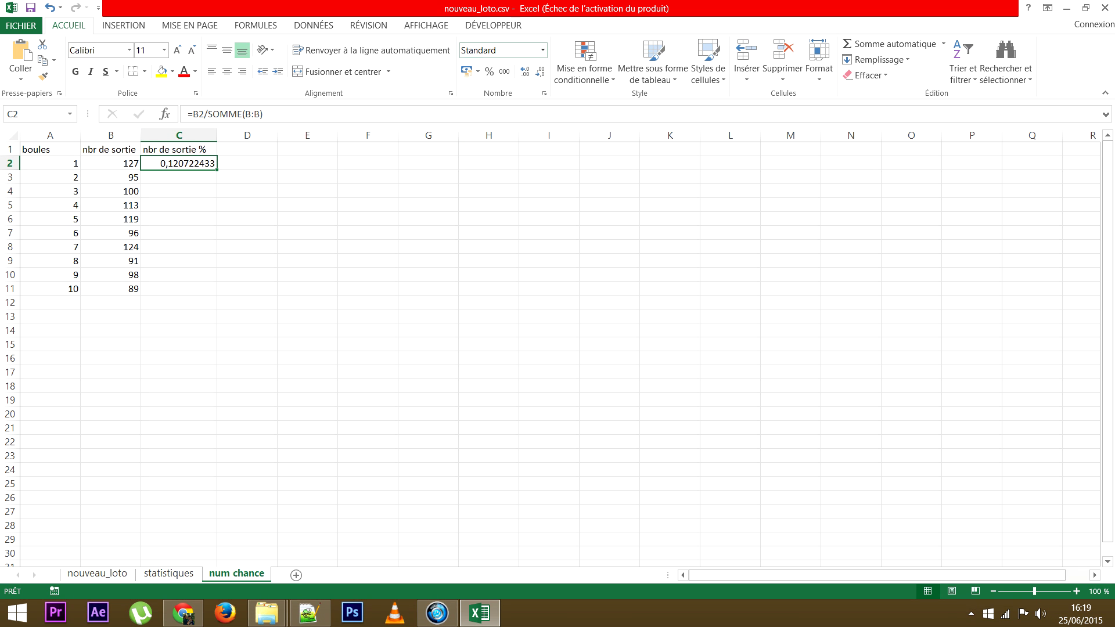
click(489, 71)
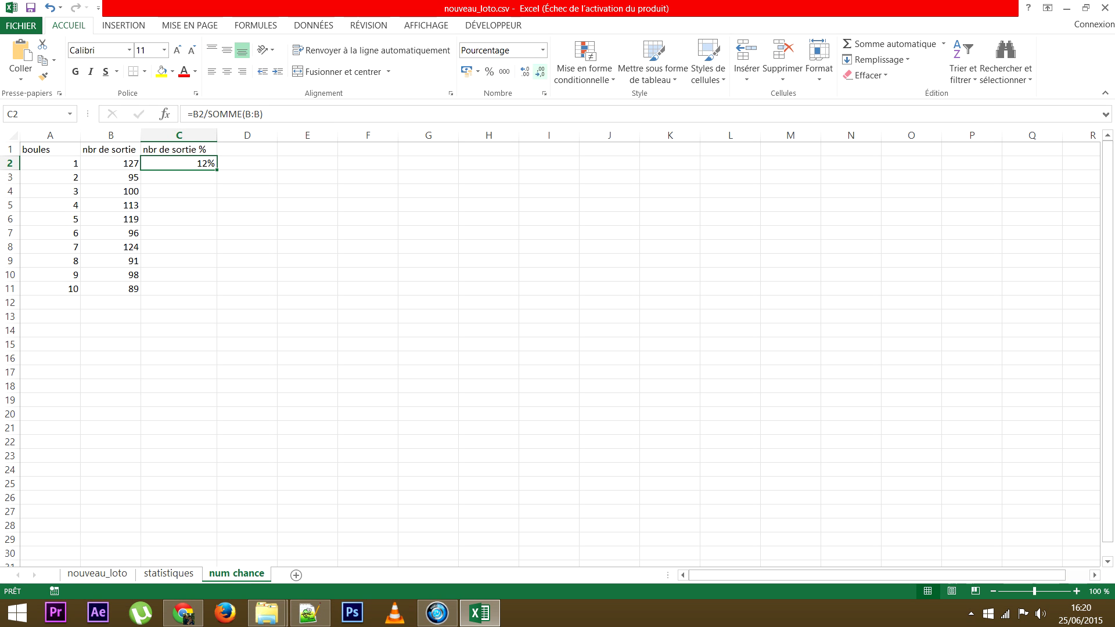
click(525, 71)
click(525, 72)
drag(217, 169, 220, 296)
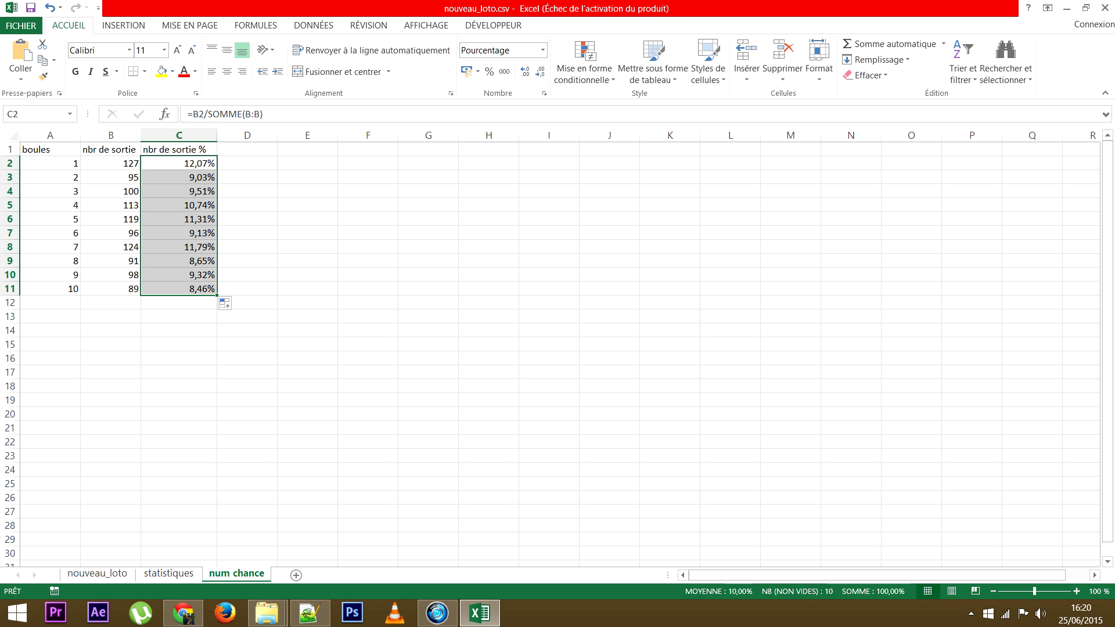
click(179, 289)
click(178, 164)
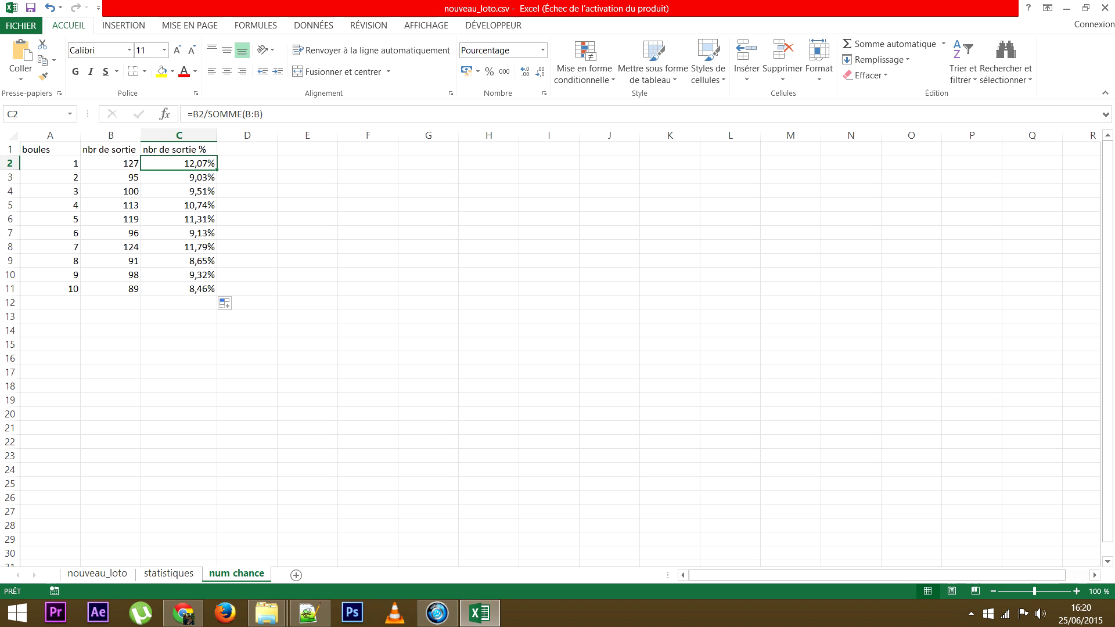
Compare the draw percentages on the statistiques sheet with those on the num chance sheet
key(ctrl+Page_Up)
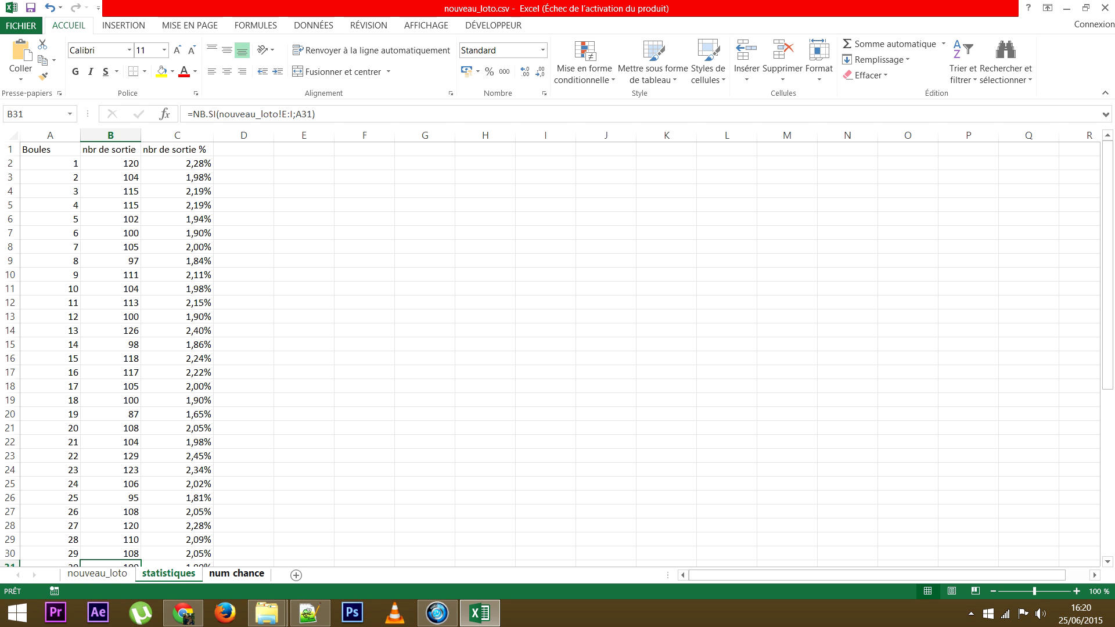
key(ctrl+Page_Down)
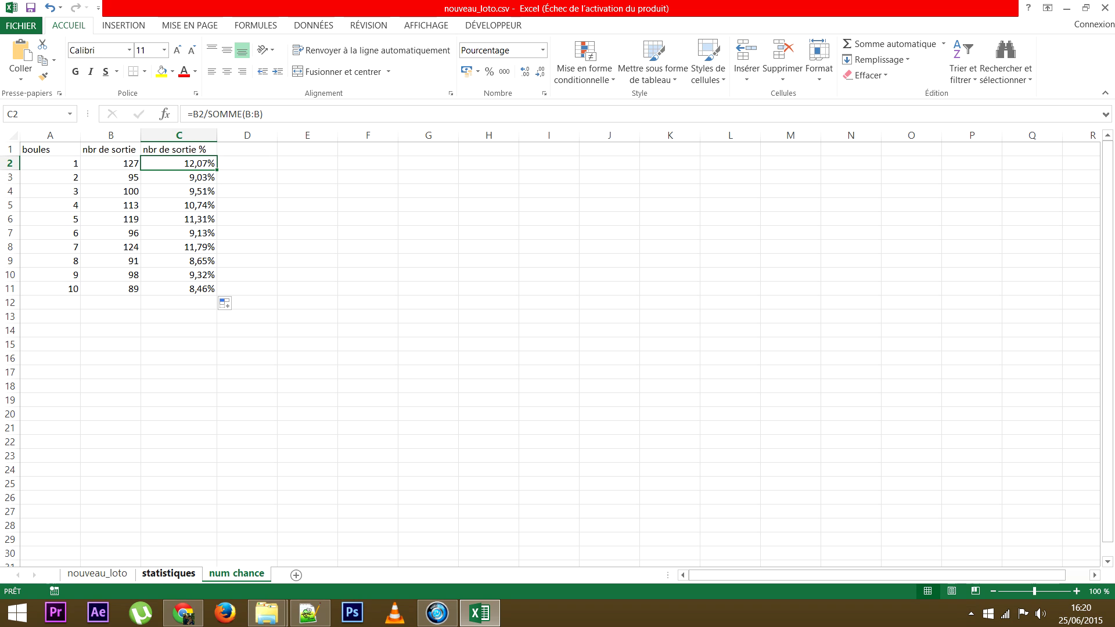
key(ctrl+Page_Up)
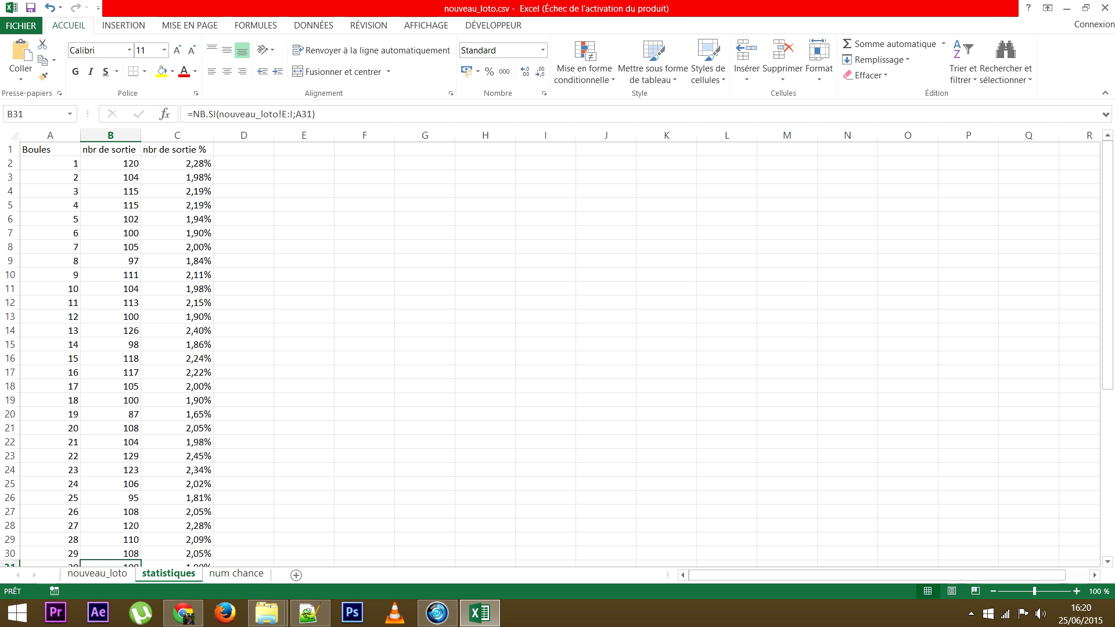
key(ctrl+Page_Down)
key(ctrl+Page_Up)
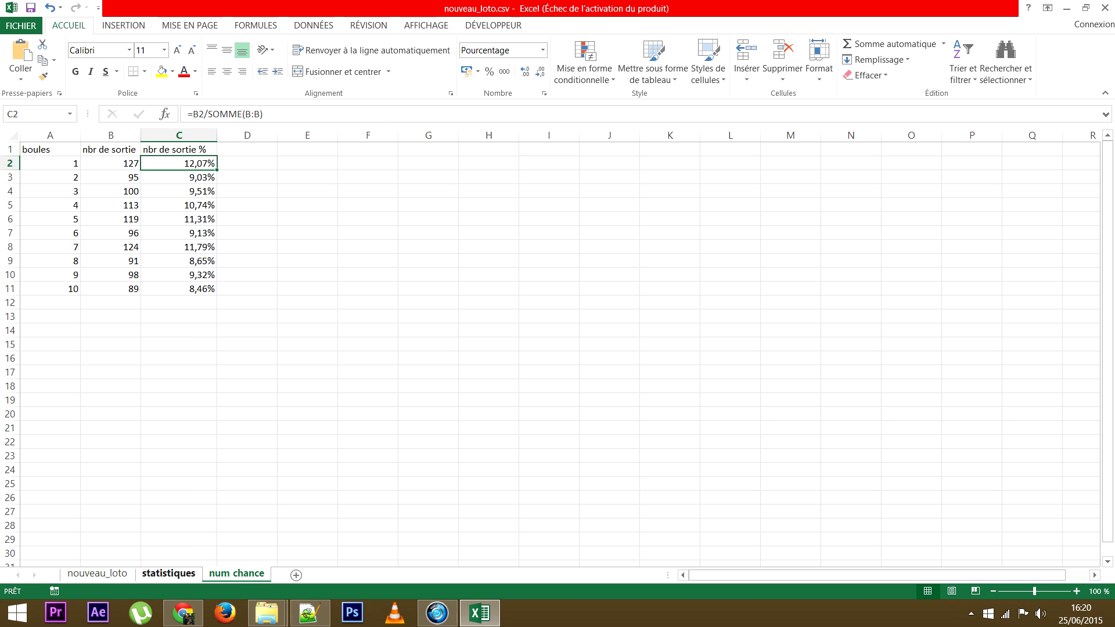